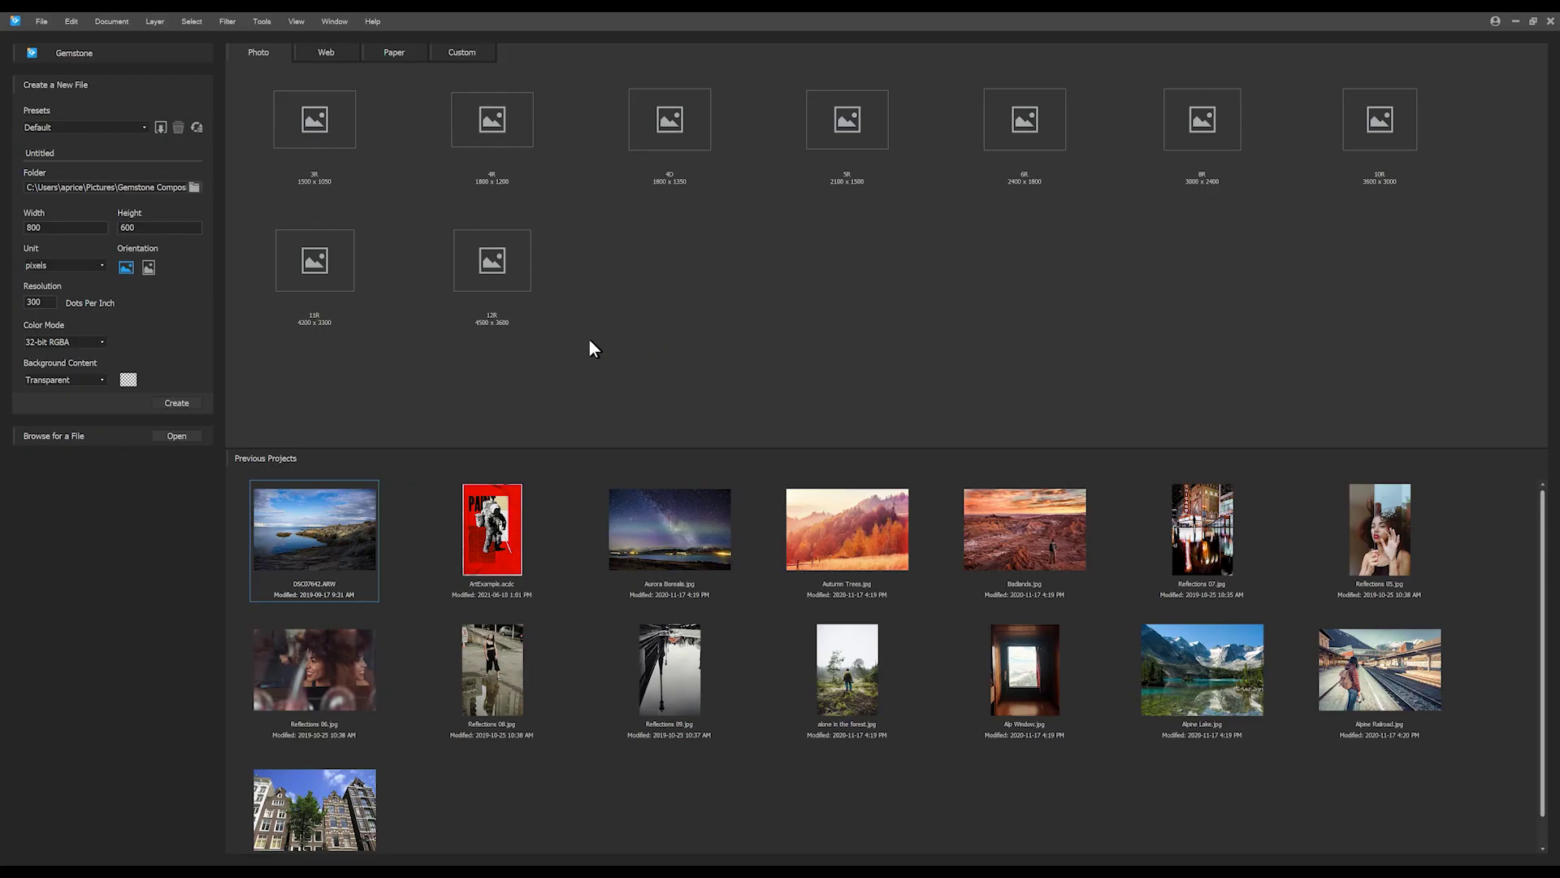
# Step: Open DSC07641.ARW in the RAW developer using File > Open in ACDSee RAW
pyautogui.click(41, 23)
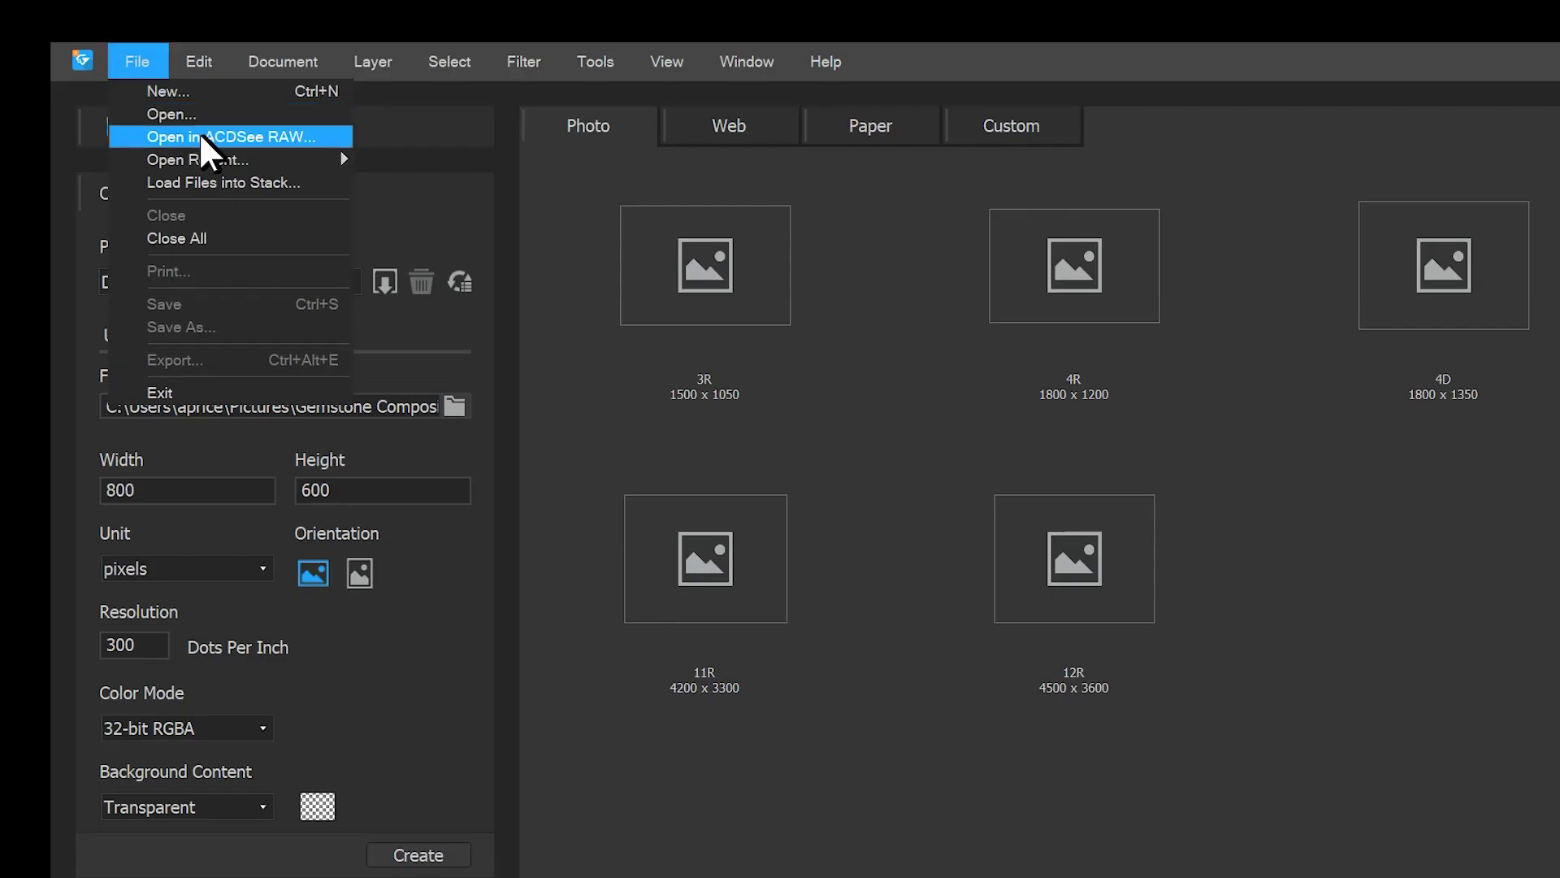
pyautogui.click(198, 131)
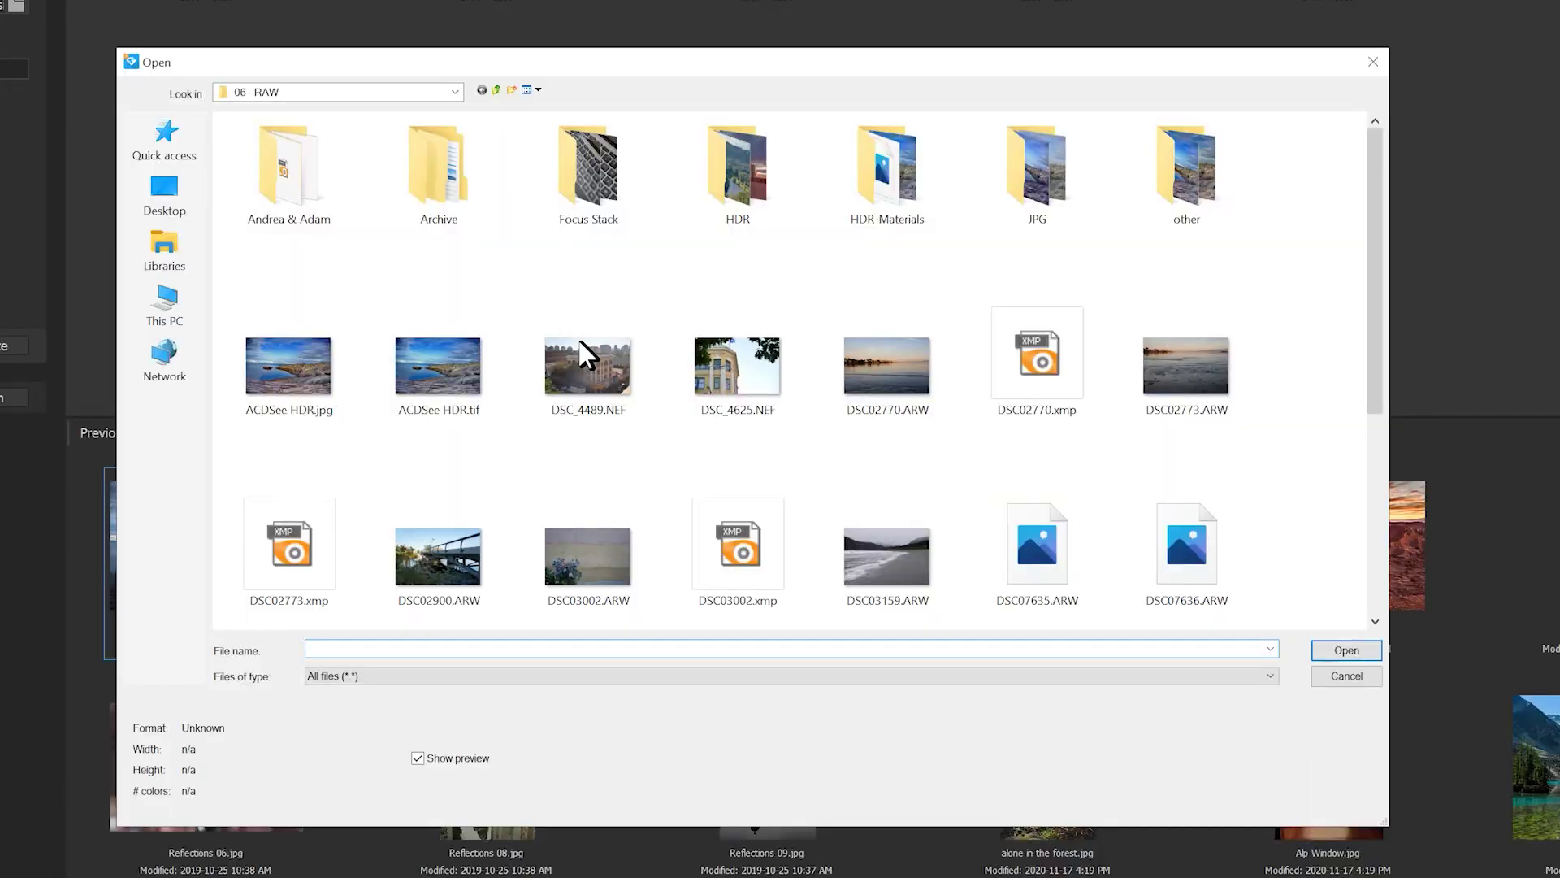
pyautogui.scroll(-3, 585, 350)
pyautogui.click(894, 388)
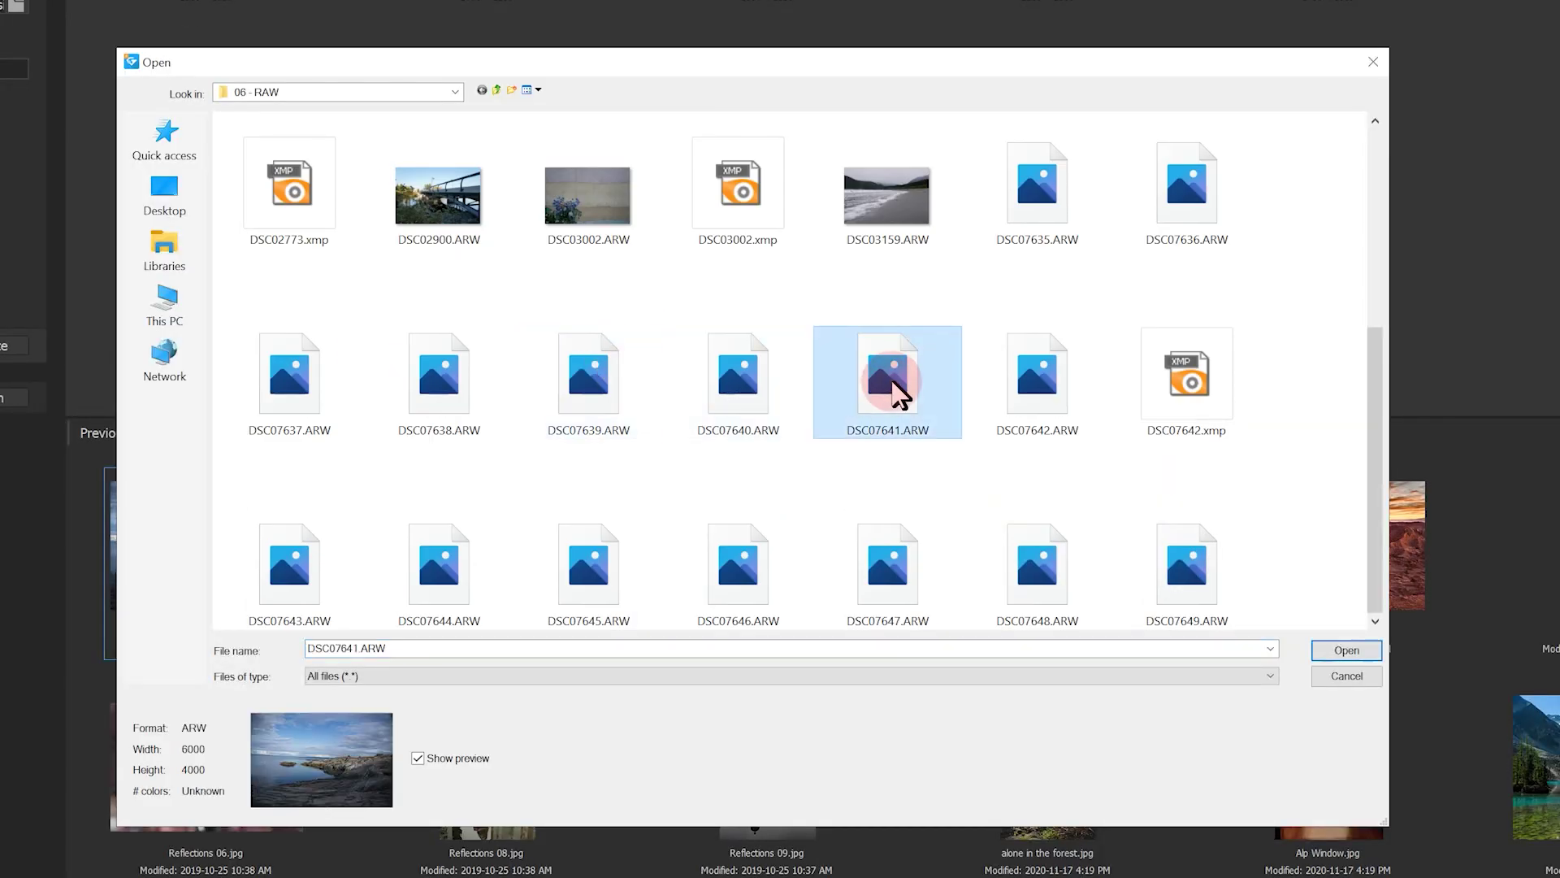
pyautogui.click(1347, 650)
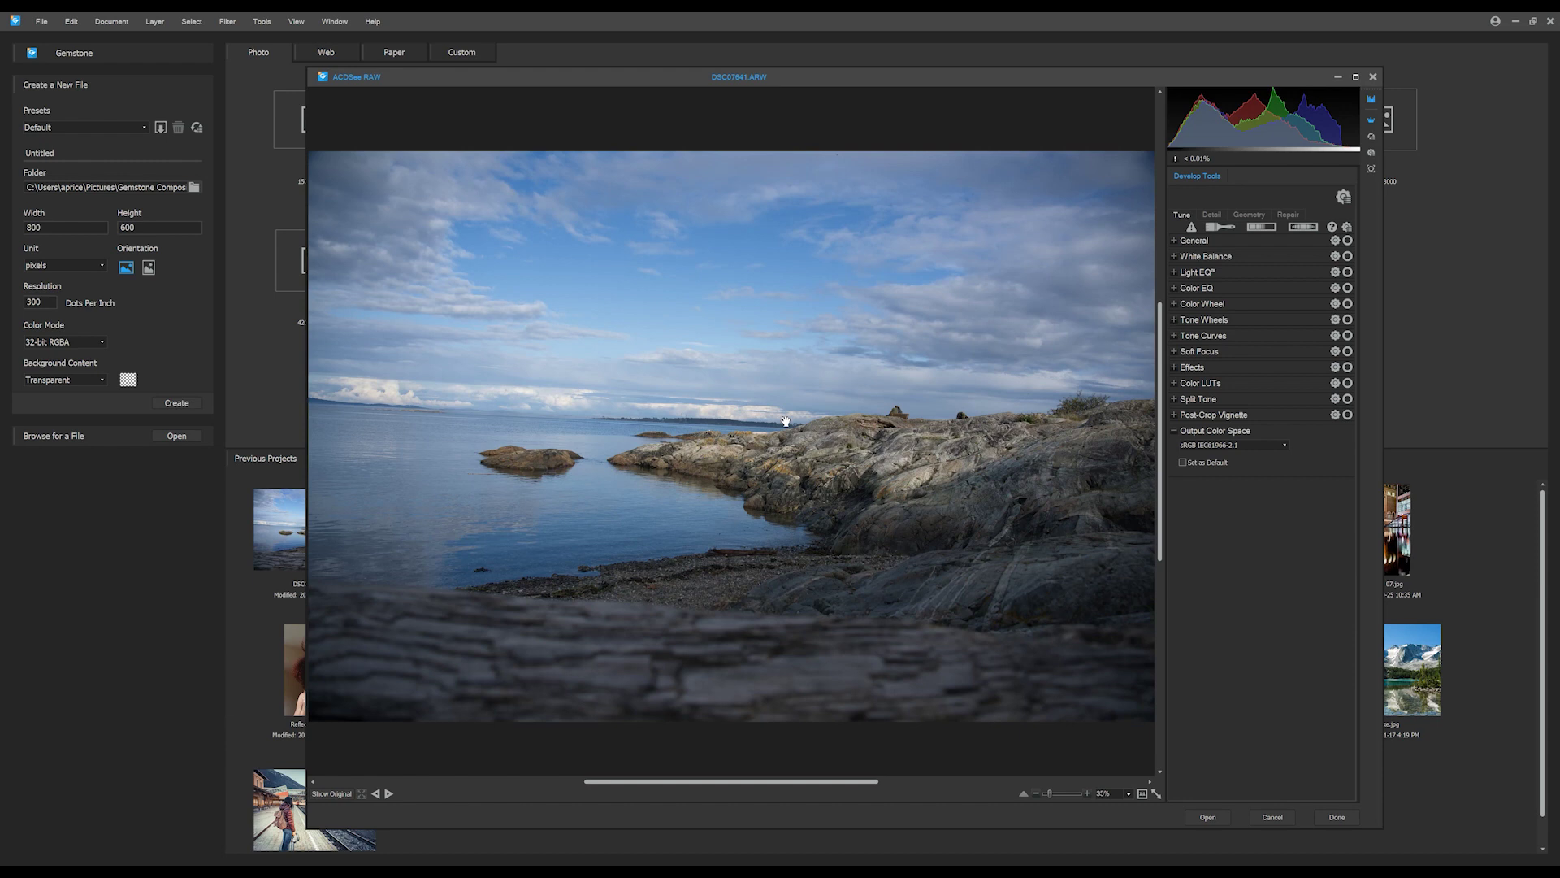
pyautogui.click(772, 399)
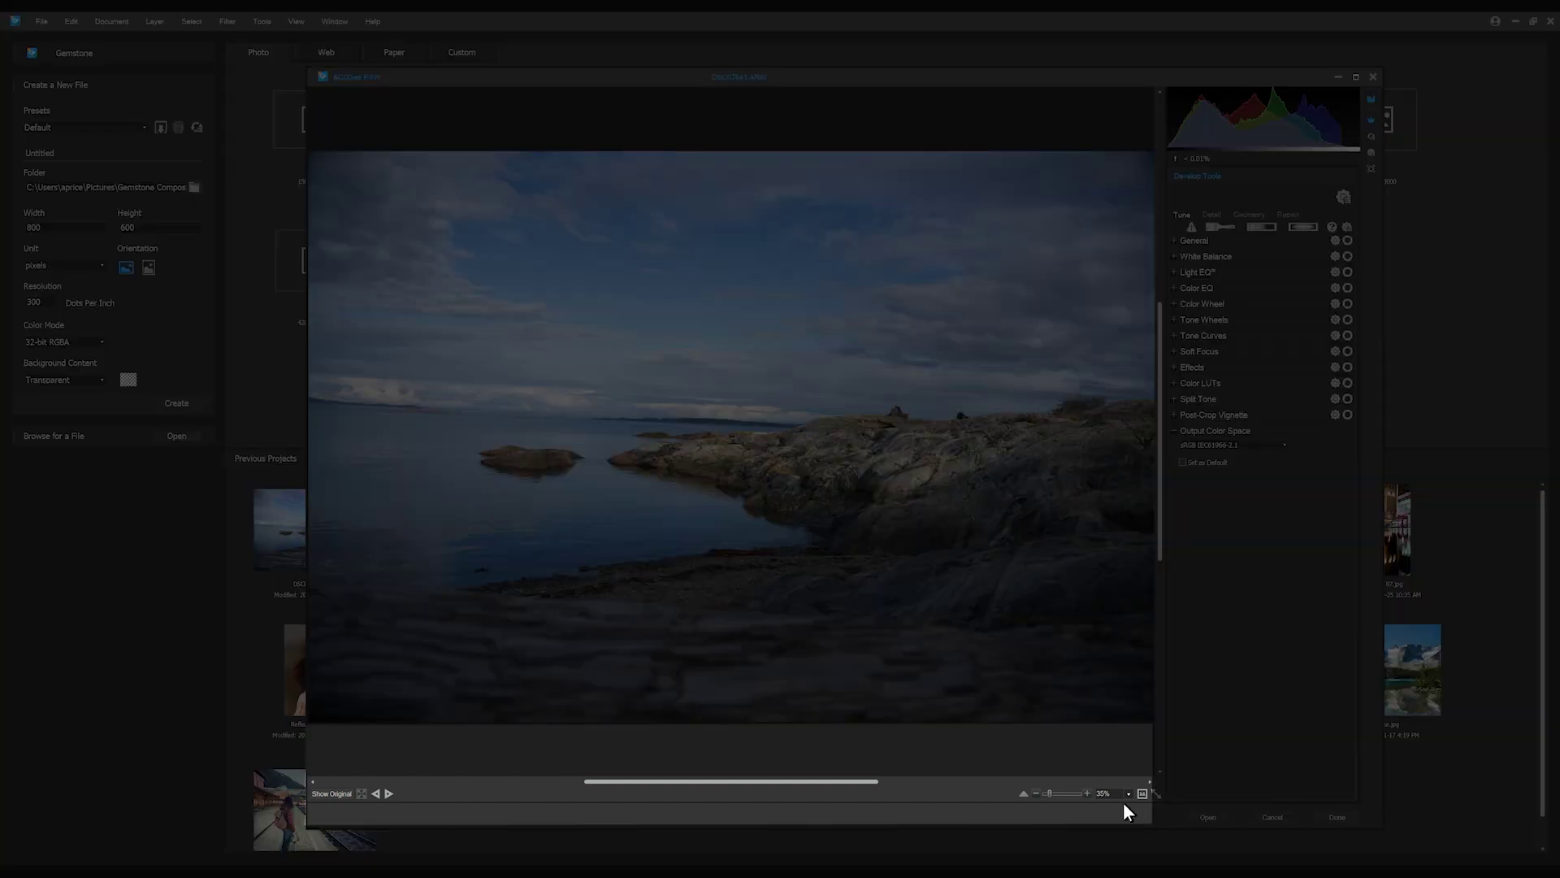
pyautogui.click(1129, 793)
pyautogui.click(325, 794)
pyautogui.click(1025, 793)
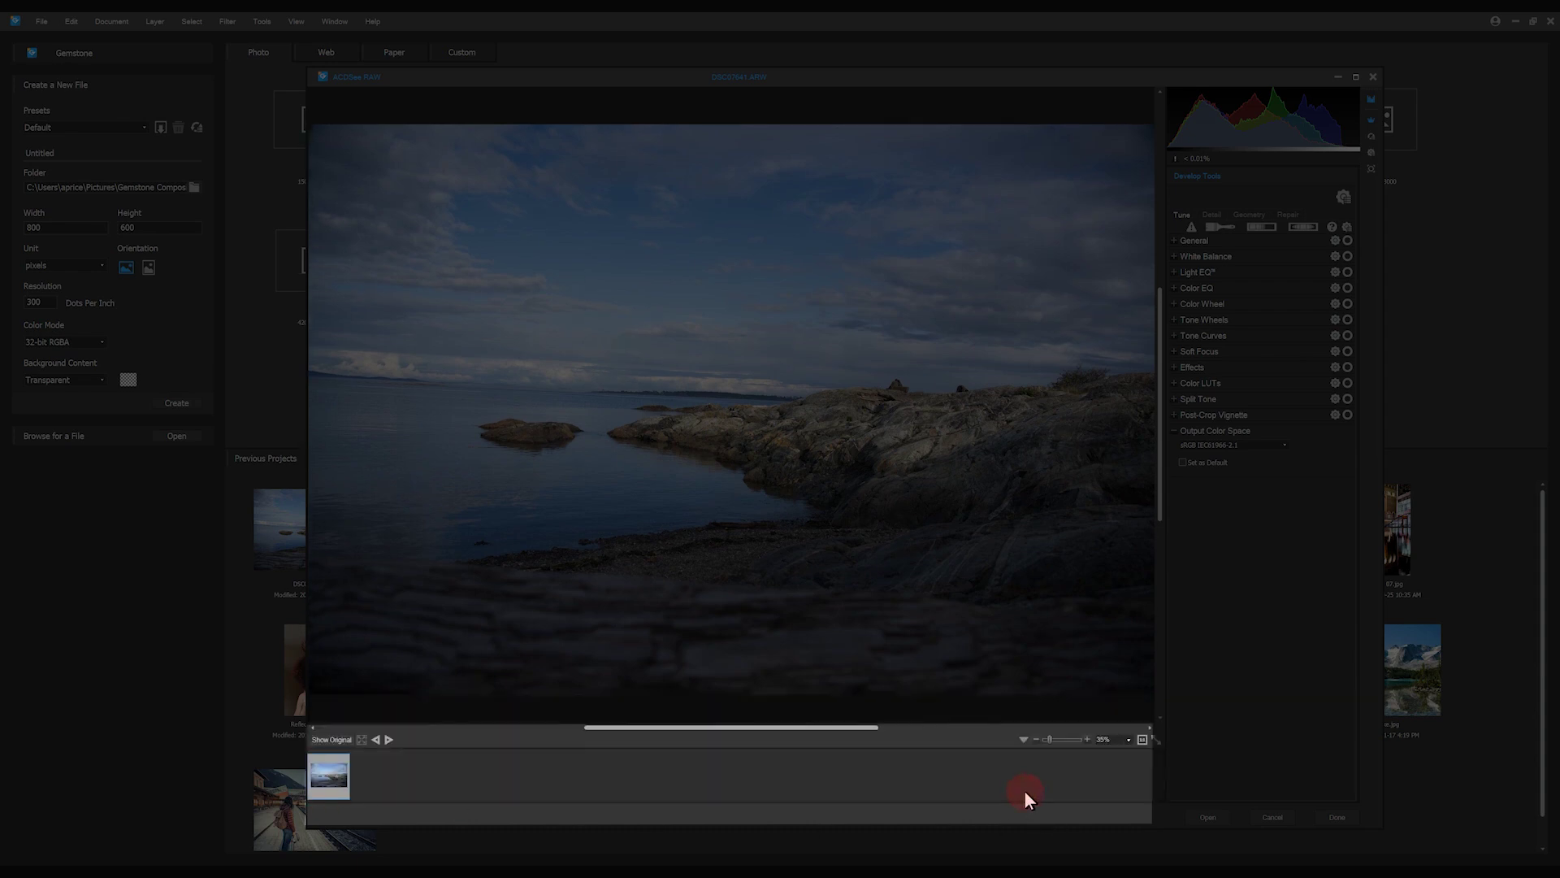
pyautogui.click(1020, 739)
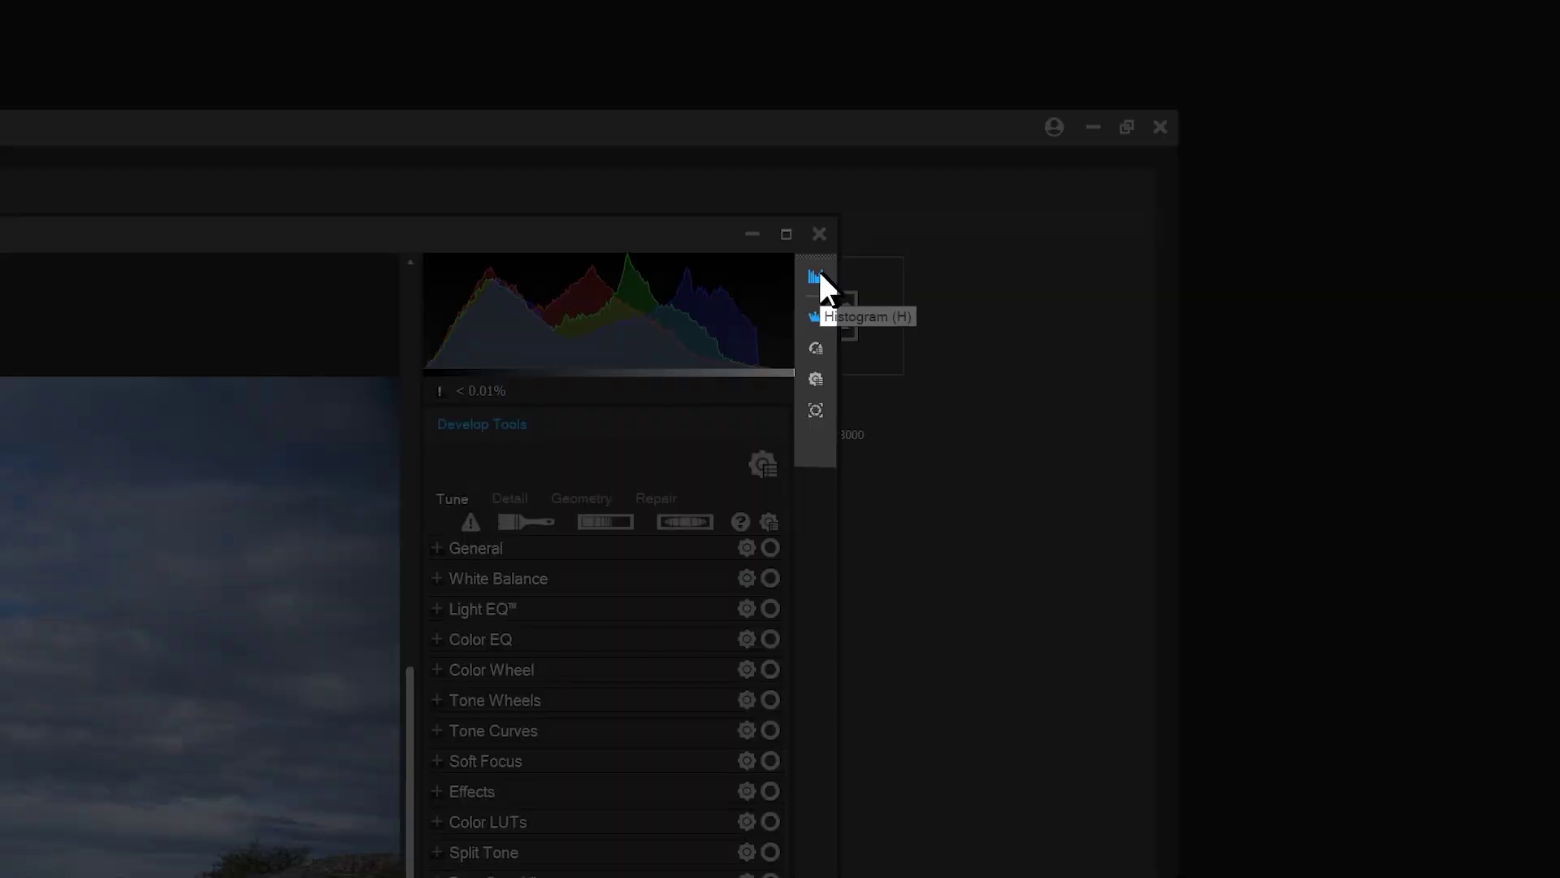
pyautogui.click(1372, 99)
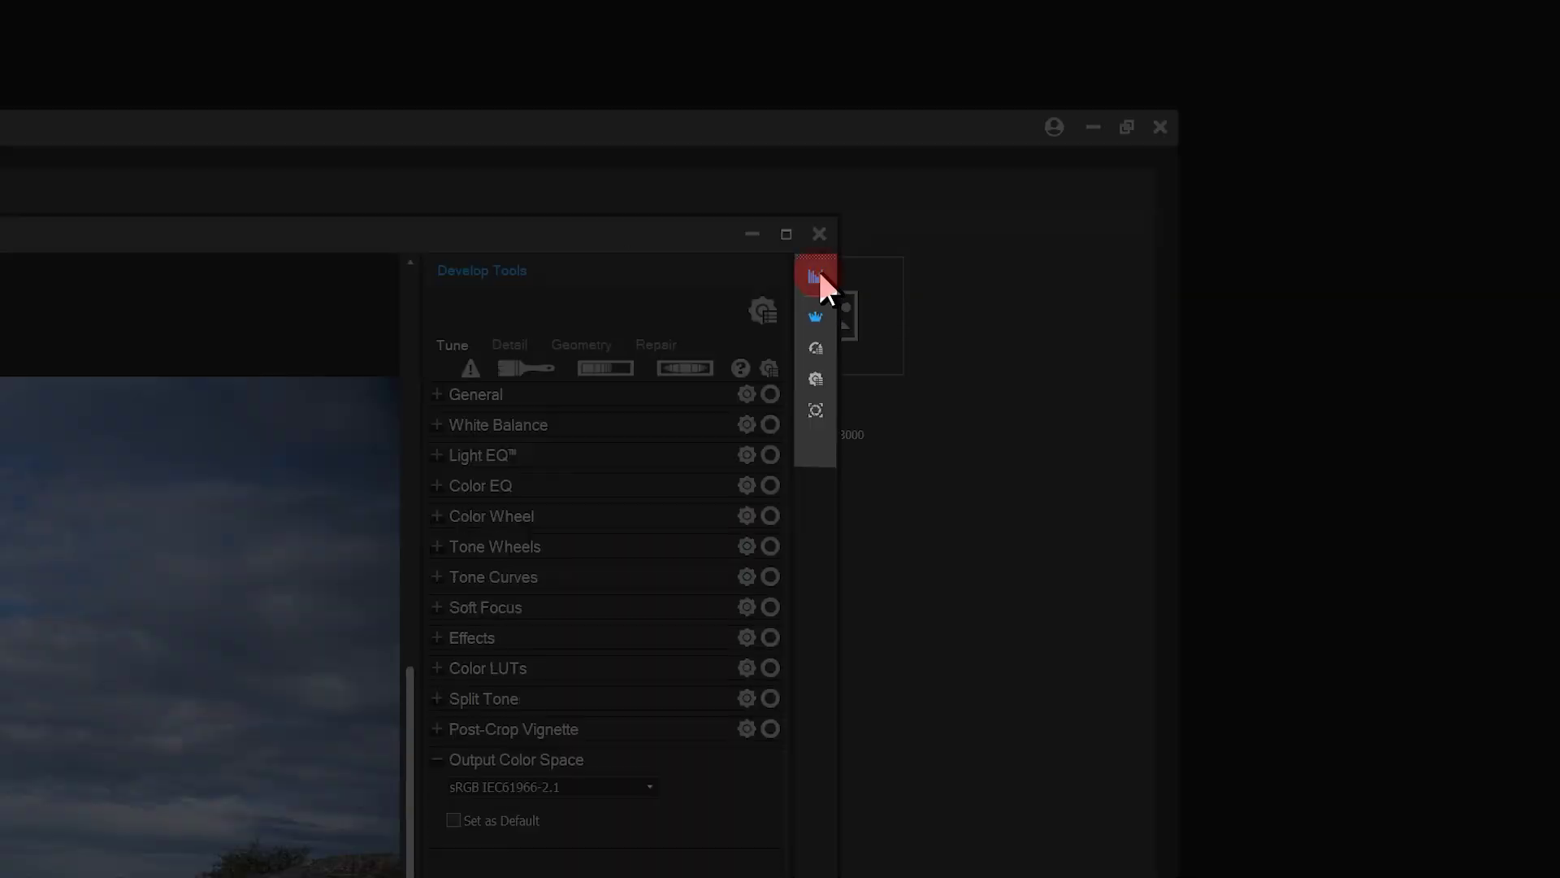
pyautogui.click(815, 277)
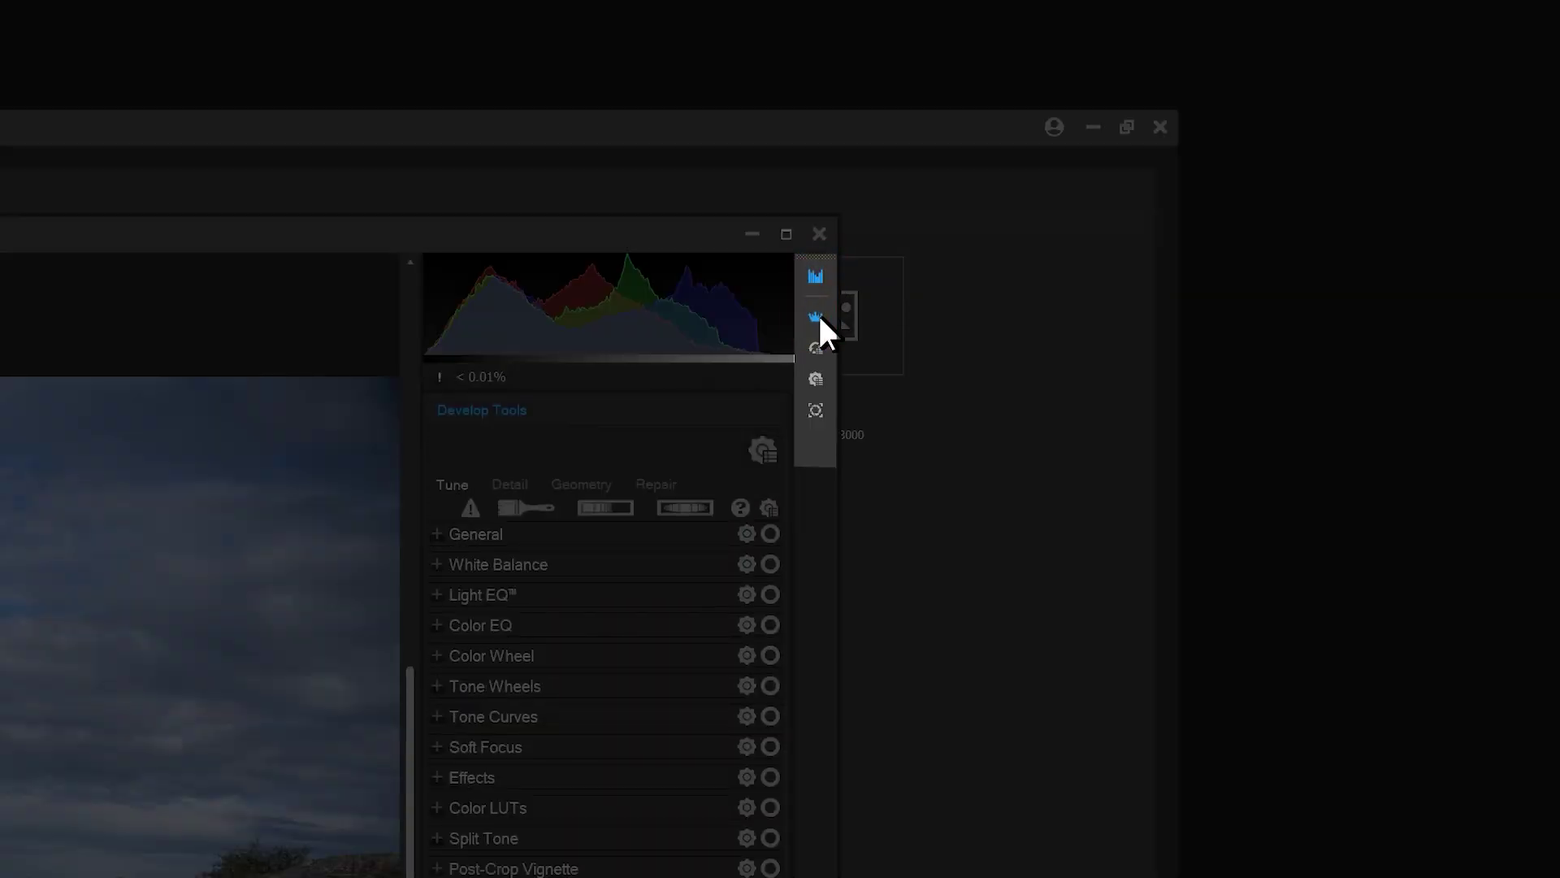
pyautogui.click(817, 346)
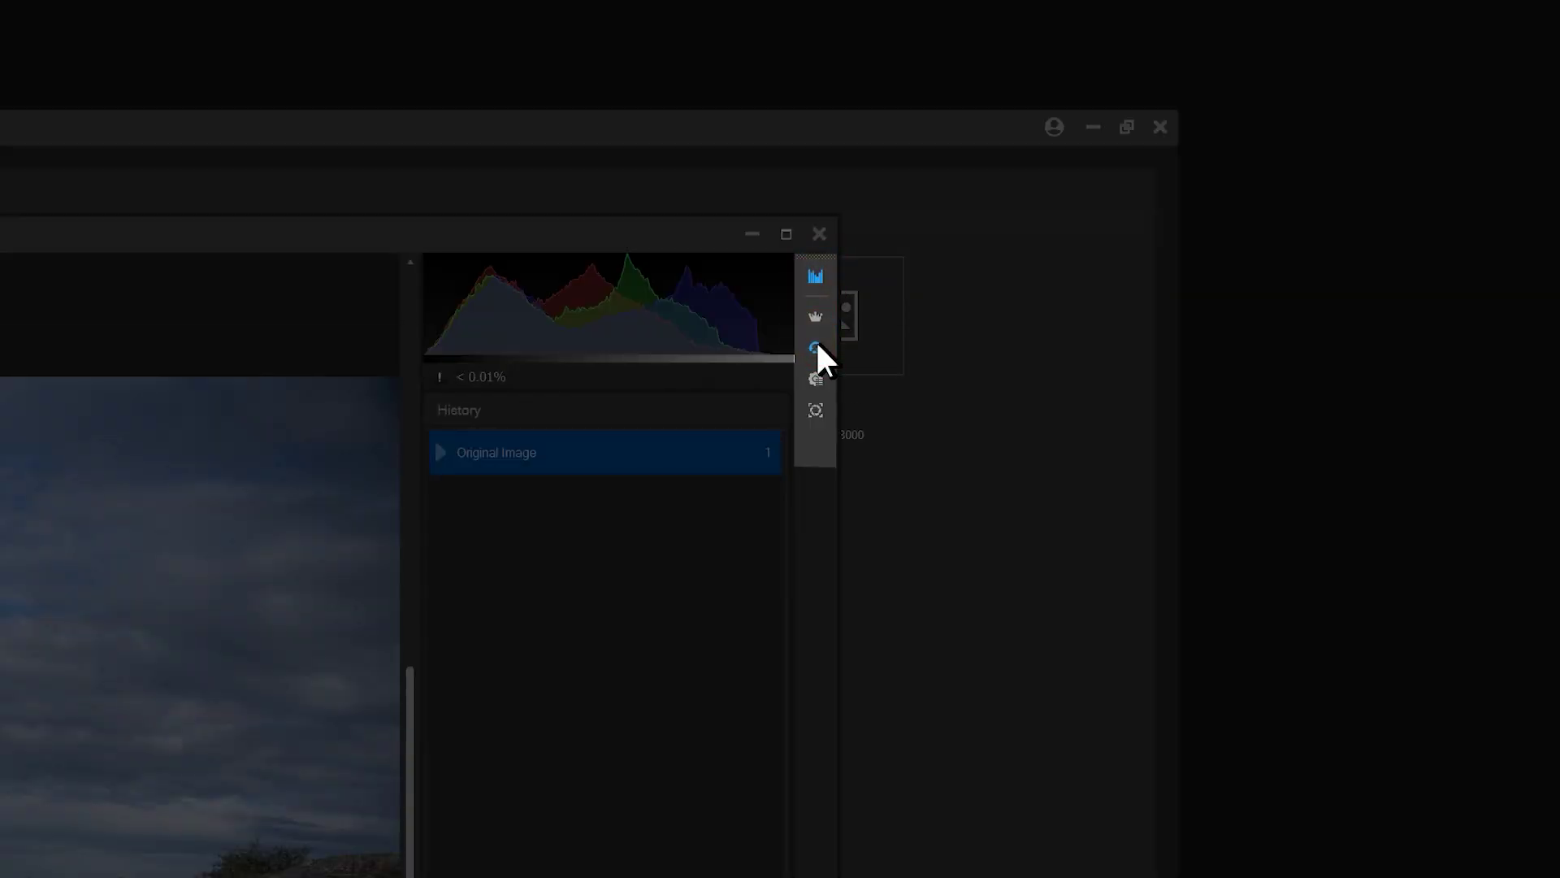
pyautogui.click(817, 379)
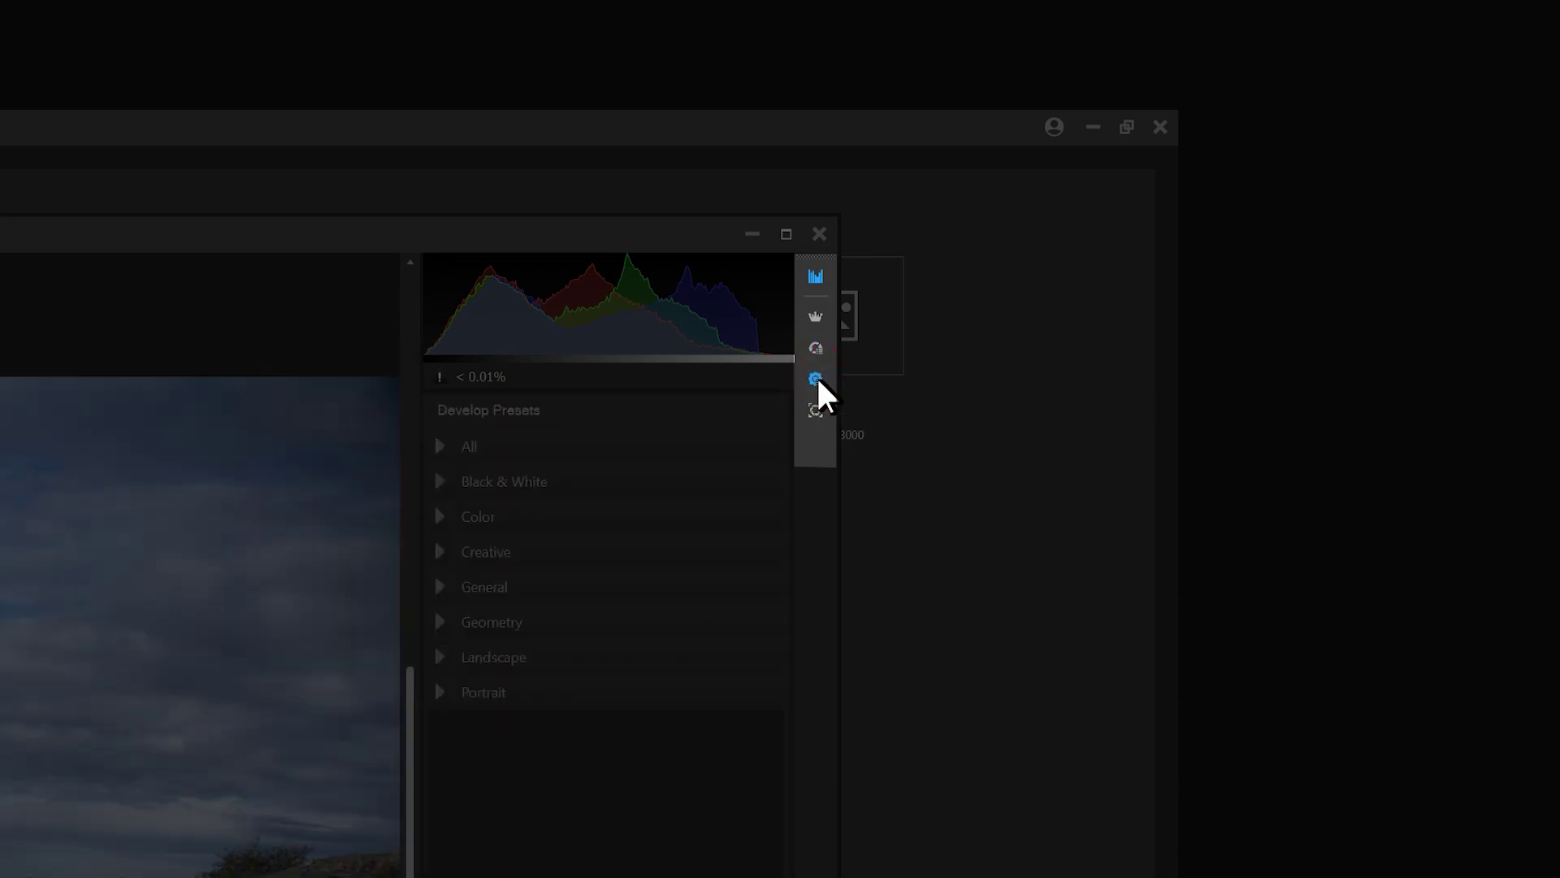
pyautogui.click(815, 411)
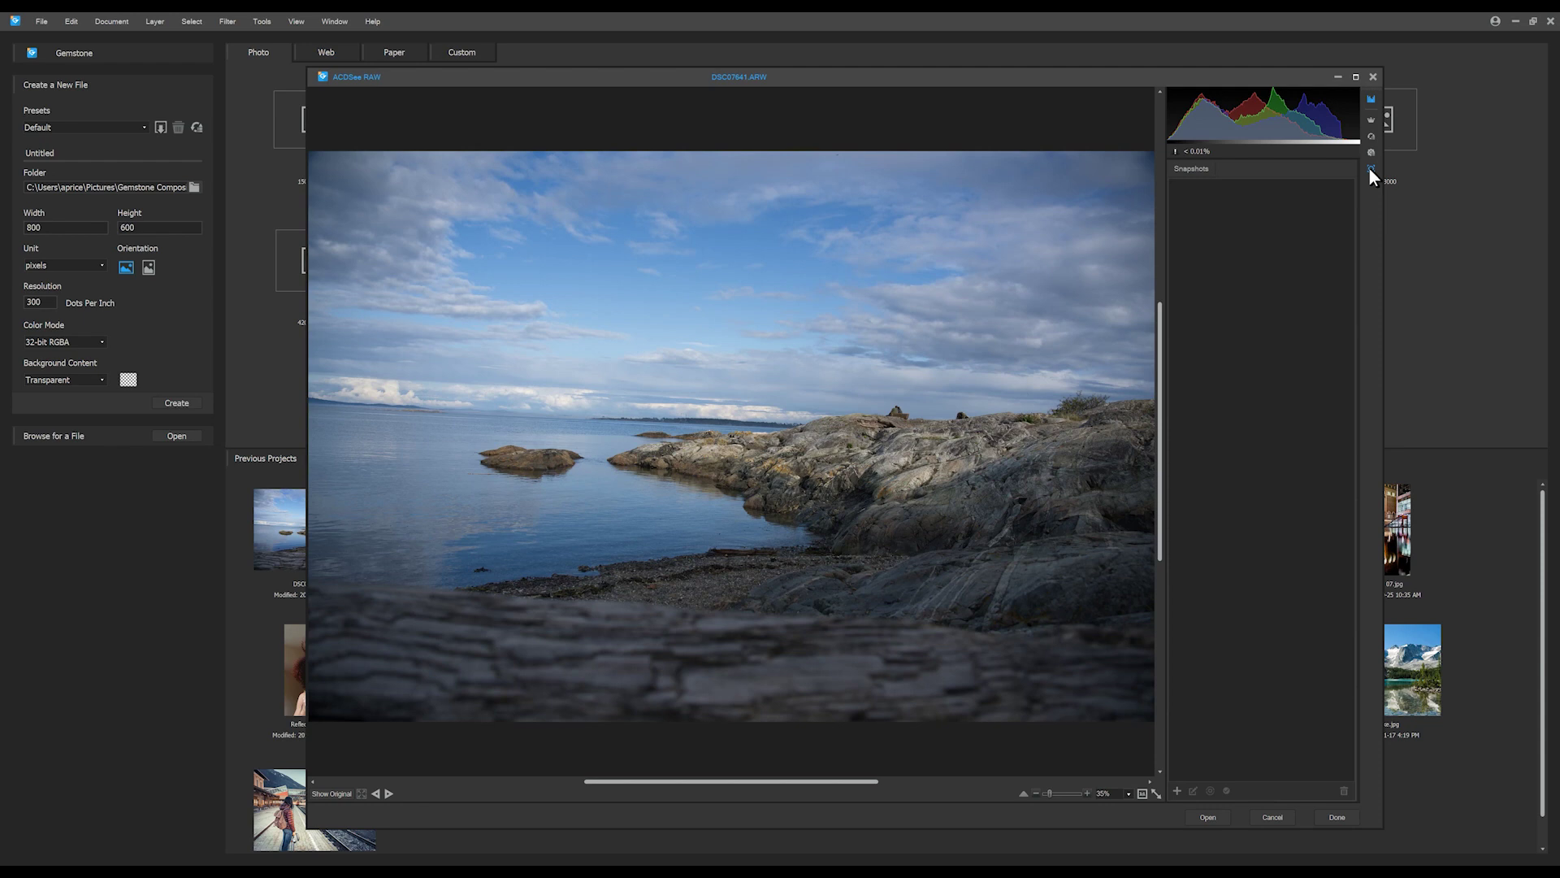
pyautogui.click(1371, 118)
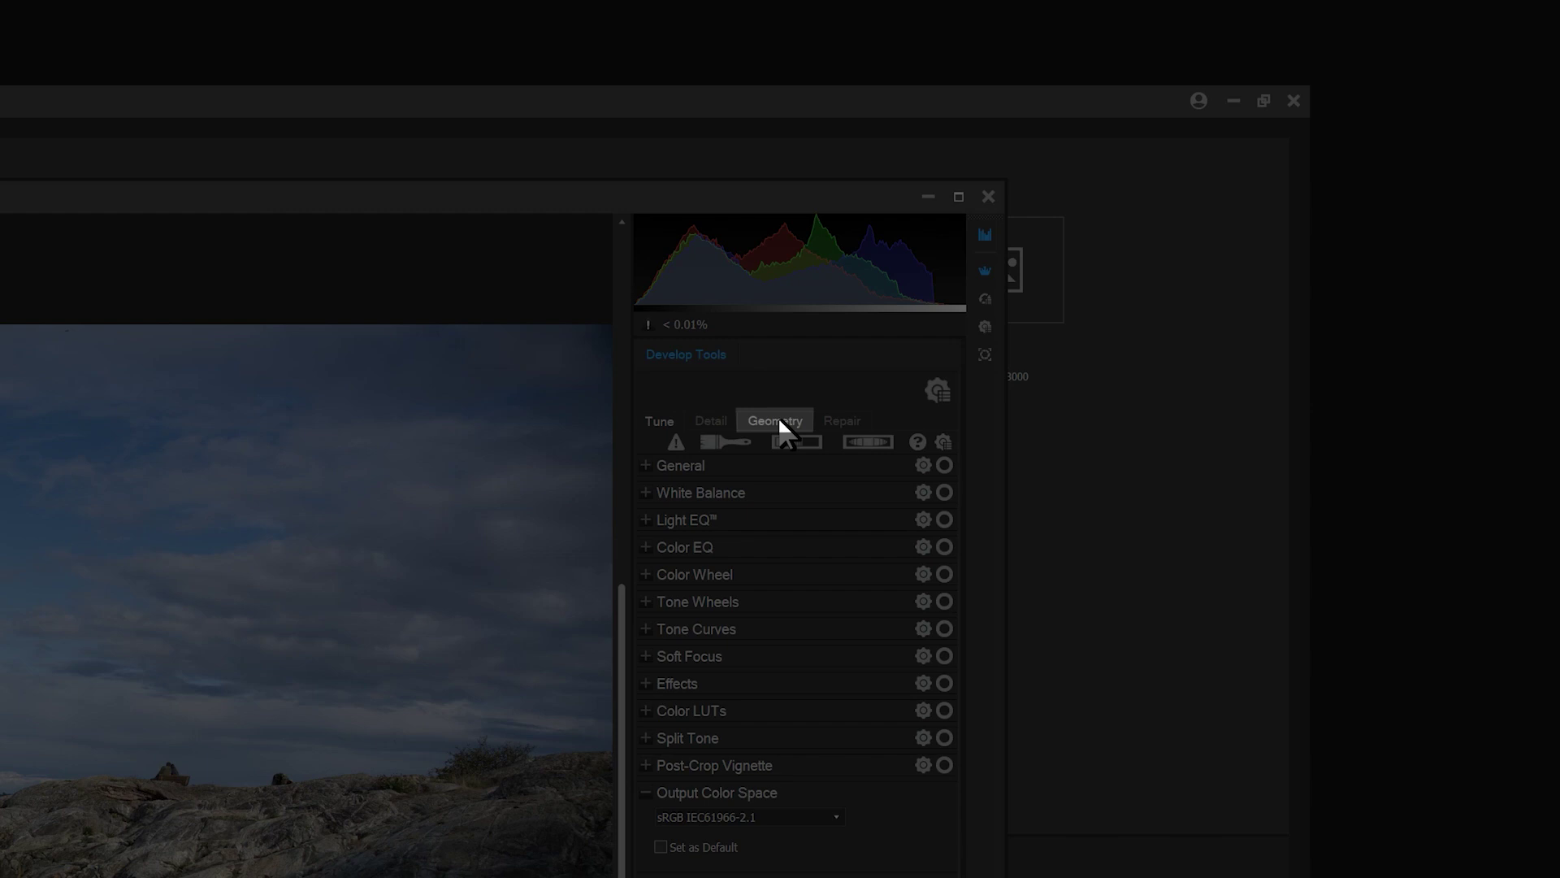
# Step: Level the horizon by setting Rotate & Straighten to about -2.3 degrees on the Geometry tab
pyautogui.click(779, 418)
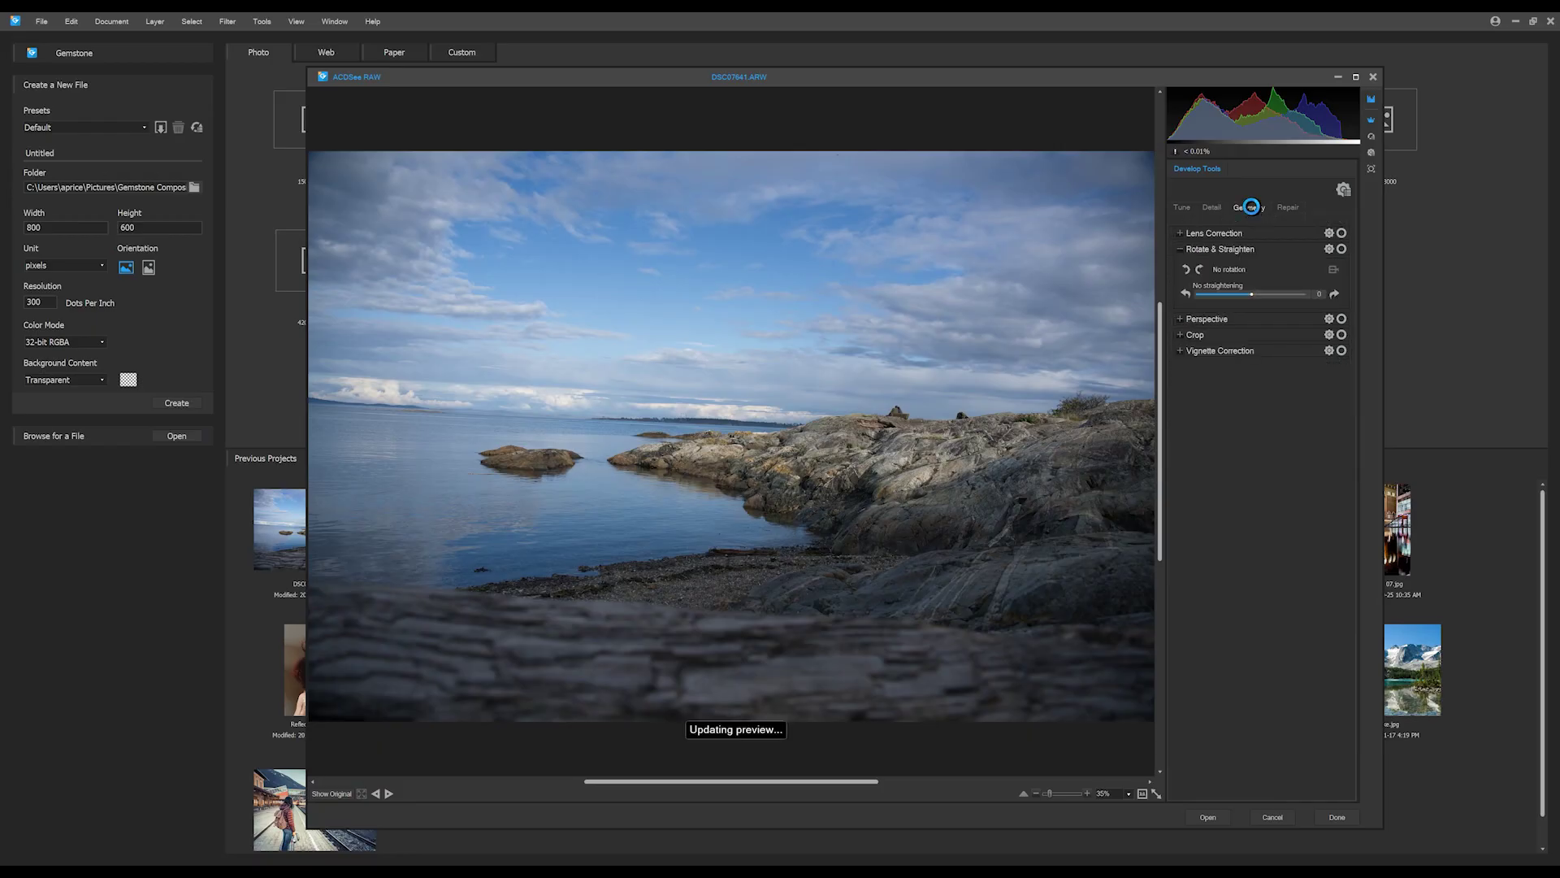
pyautogui.moveTo(1255, 291); pyautogui.dragTo(1224, 291)
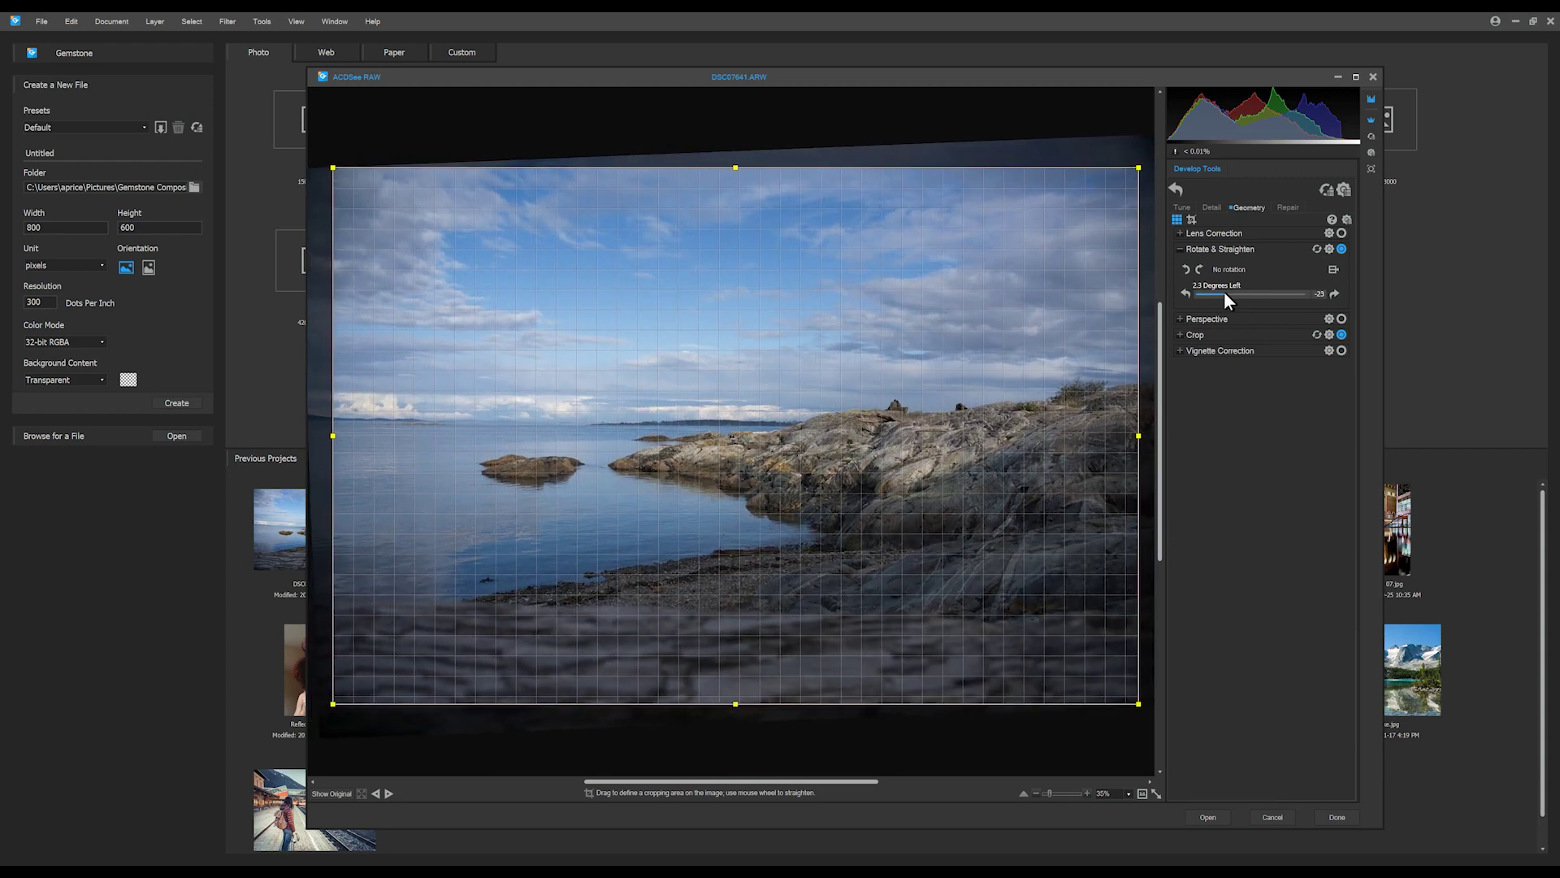
pyautogui.click(1182, 208)
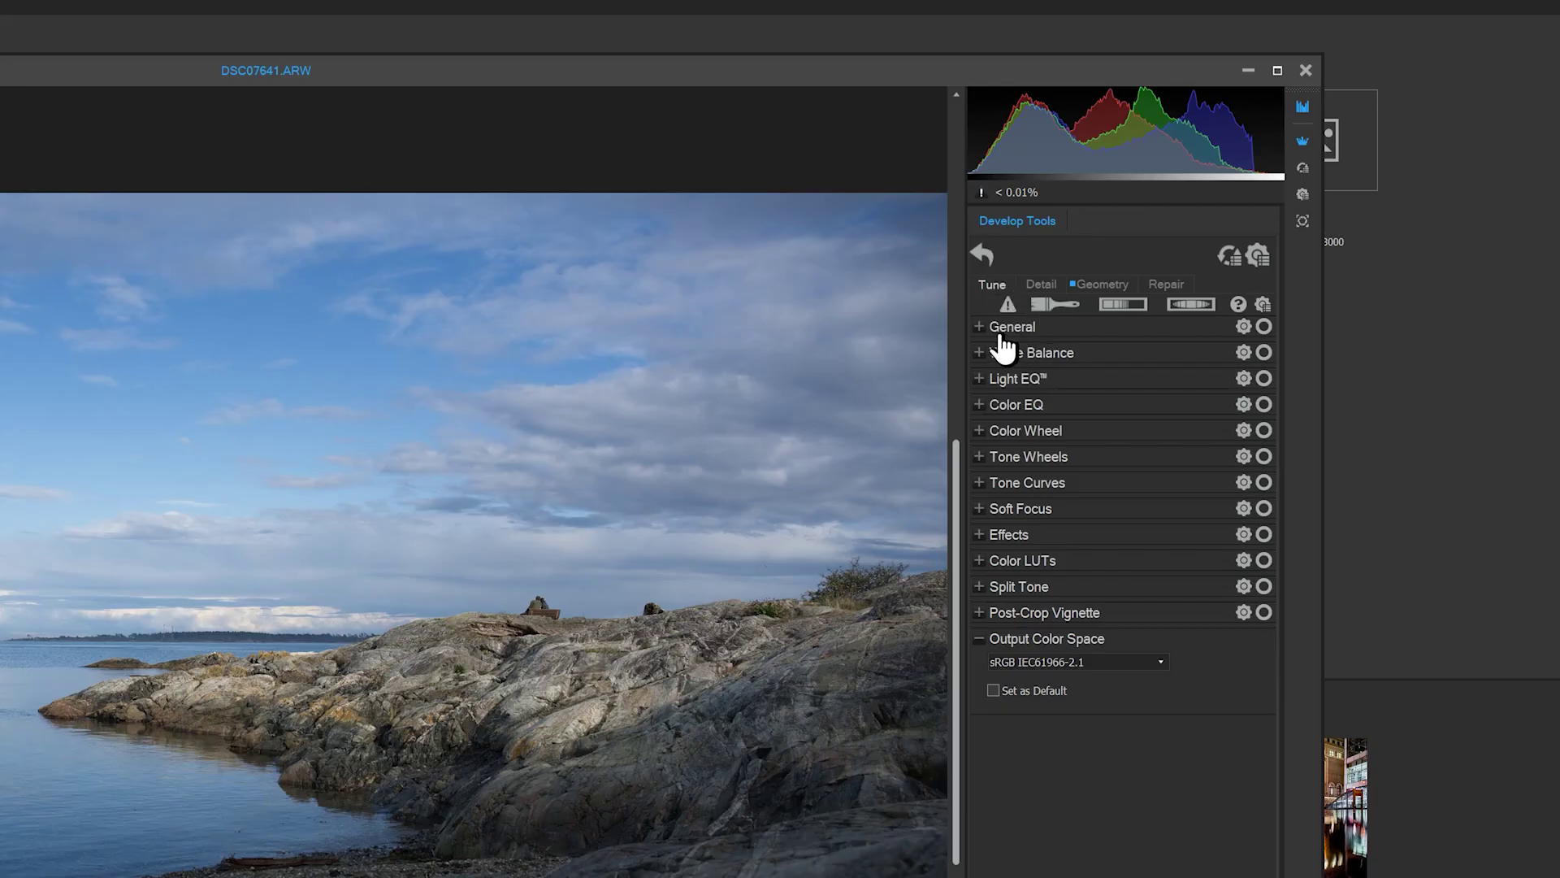
# Step: Raise General contrast to 16 and warm the white balance to 5523 K
pyautogui.click(1002, 332)
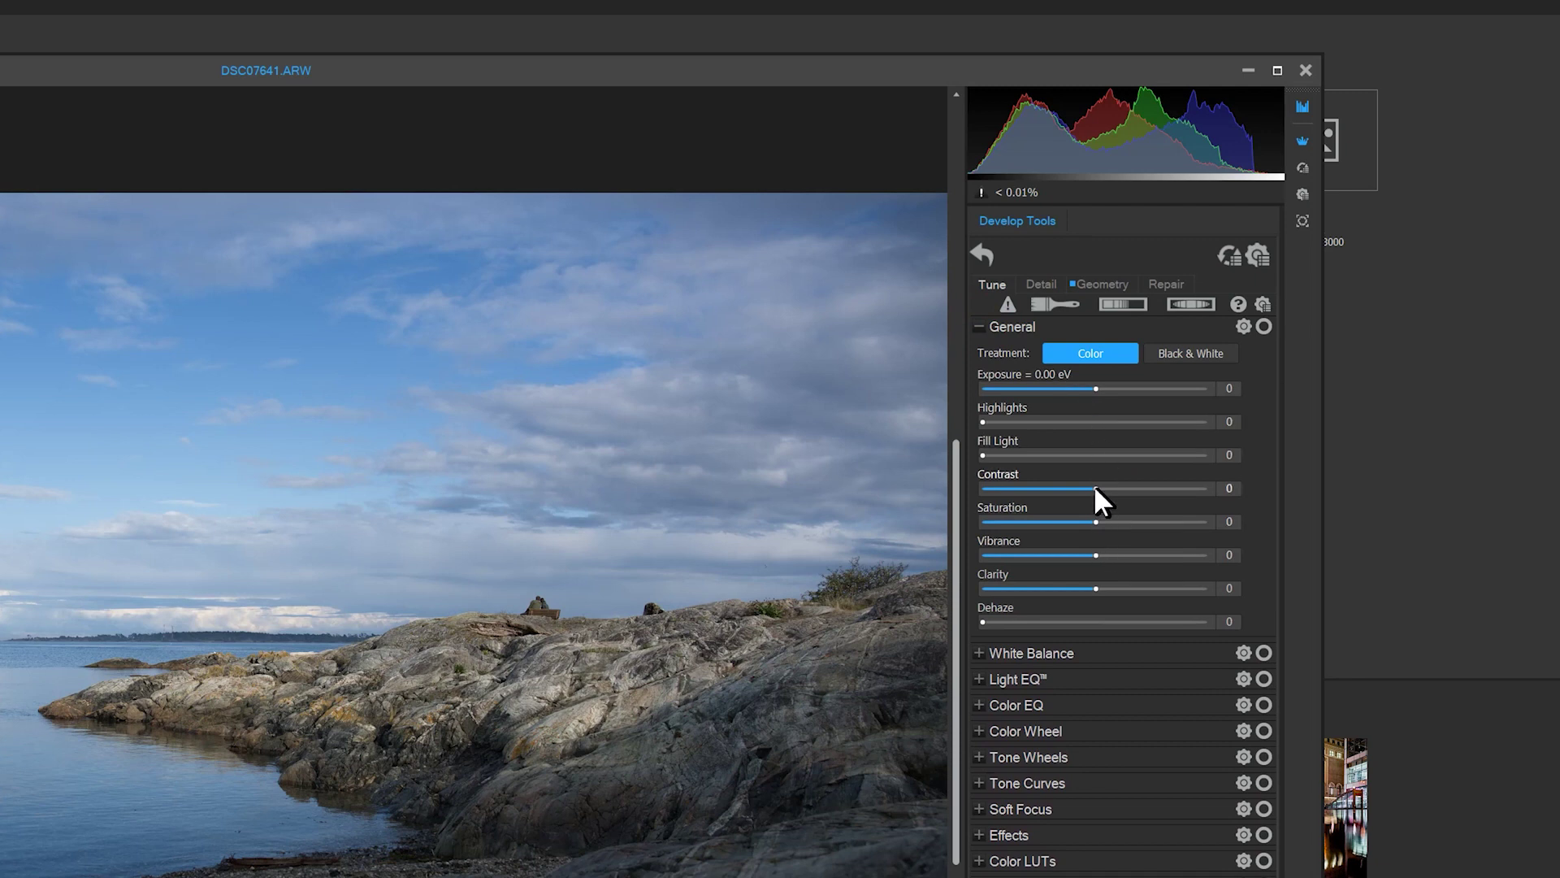
pyautogui.moveTo(1096, 487); pyautogui.dragTo(1110, 521)
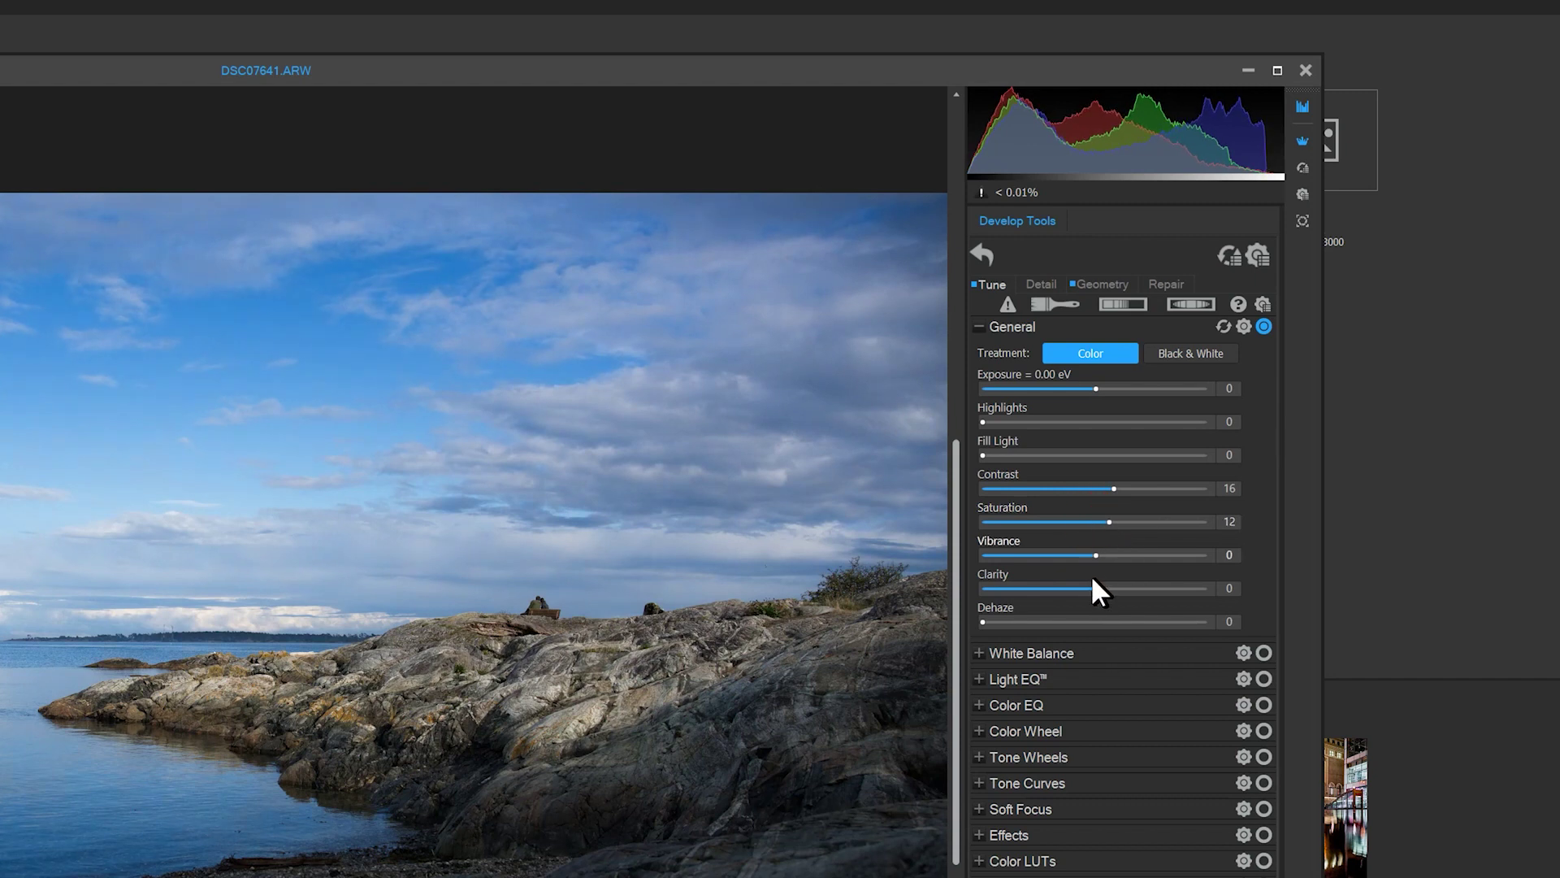
pyautogui.click(984, 653)
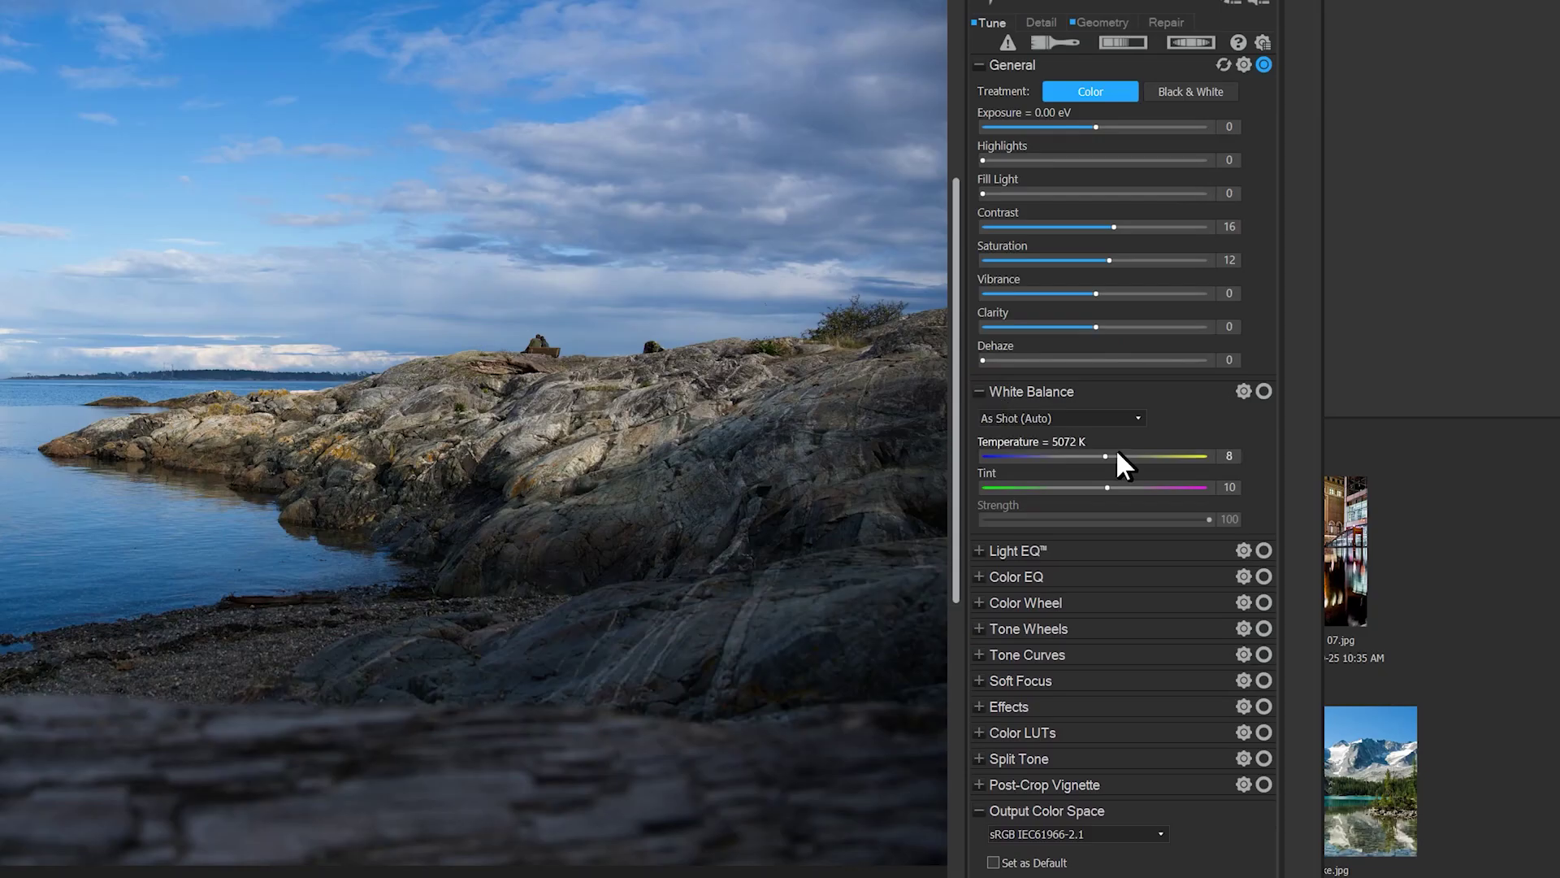
pyautogui.click(1114, 717)
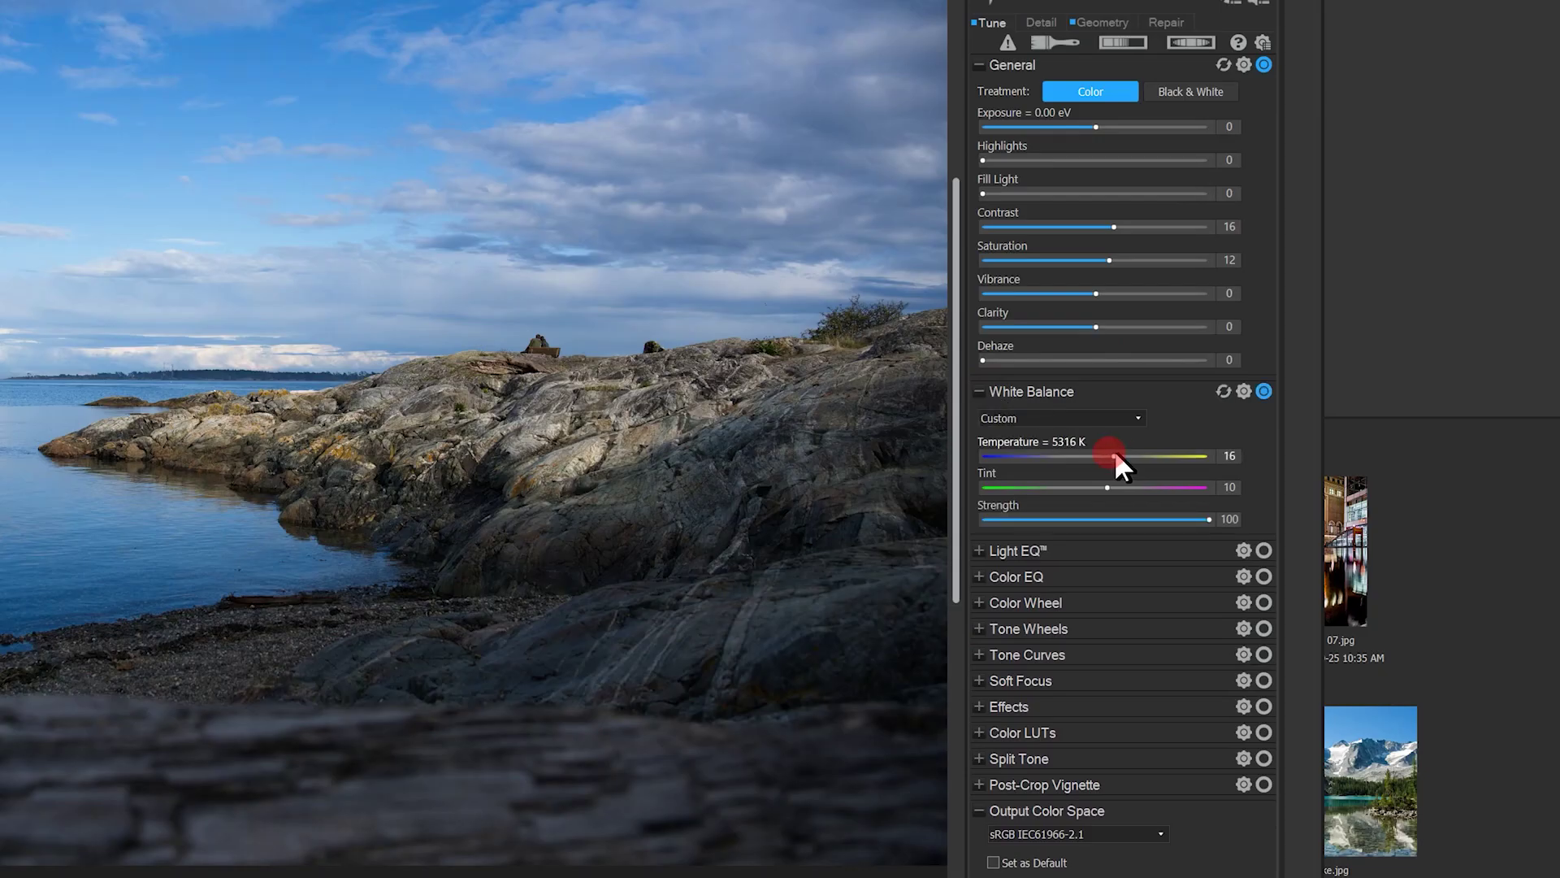
pyautogui.moveTo(1115, 456); pyautogui.dragTo(1122, 456)
# Step: Deepen Light EQ shadows to -9 and give orange-yellow tones saturation 25, contrast -16
pyautogui.click(996, 544)
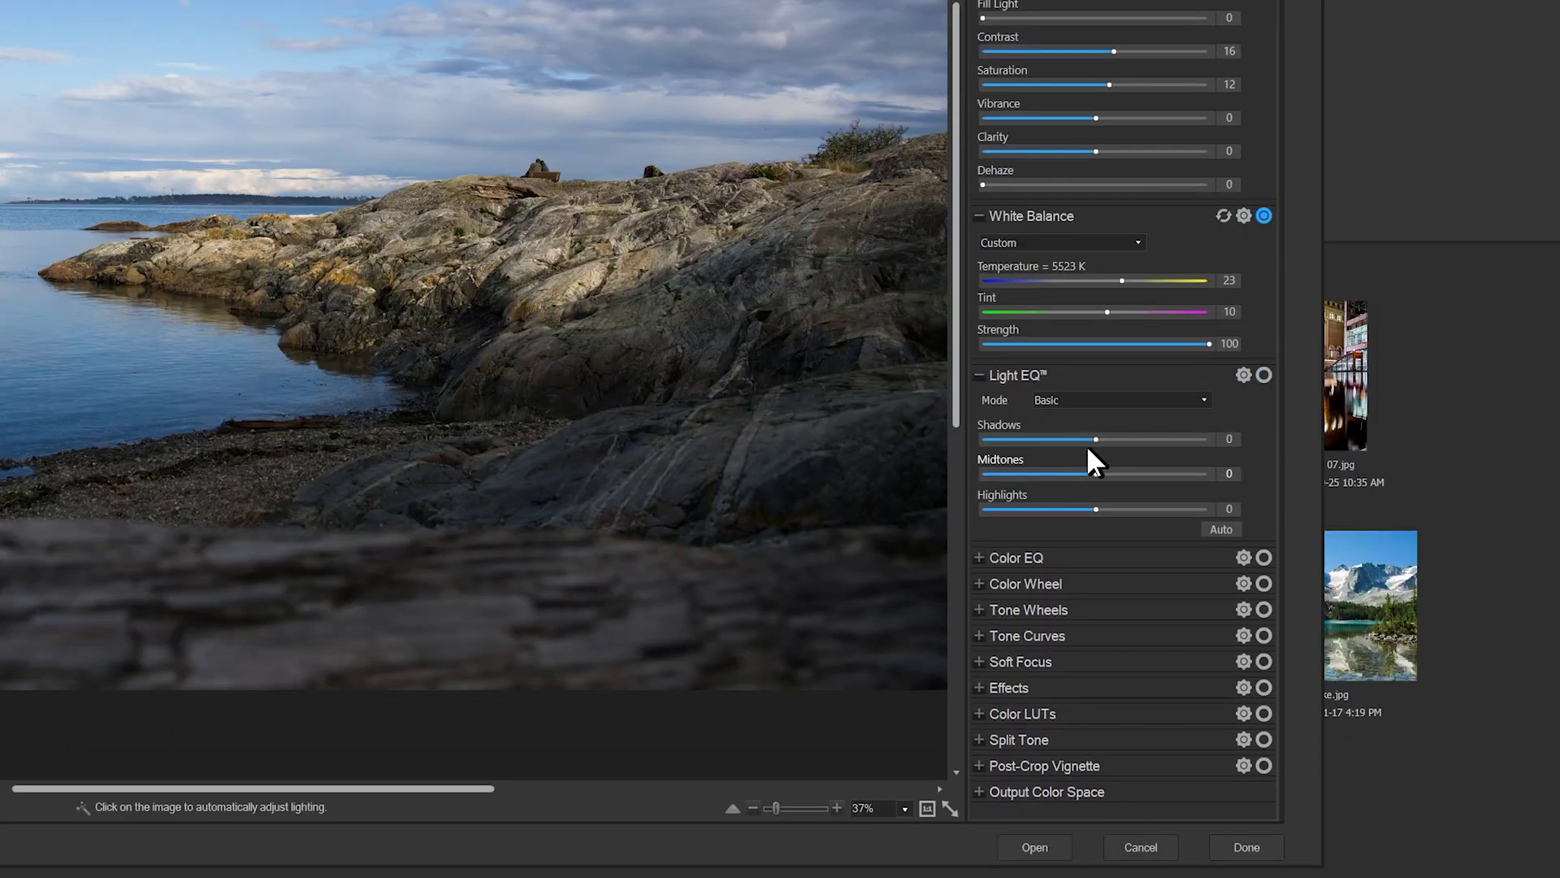
pyautogui.click(1093, 615)
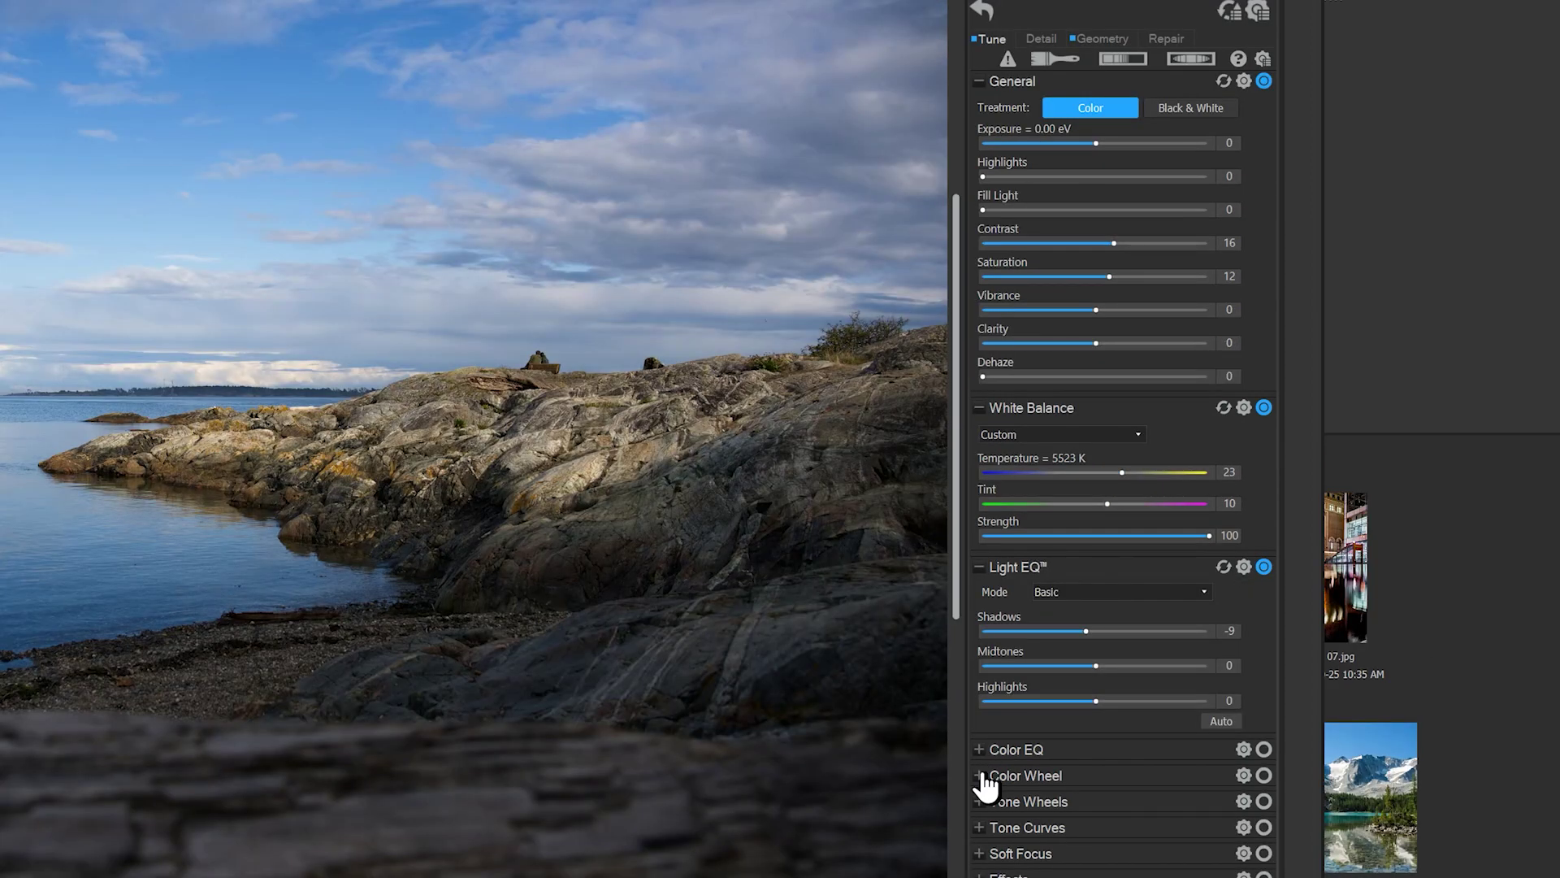
pyautogui.click(981, 776)
pyautogui.moveTo(1198, 315); pyautogui.dragTo(1134, 419)
pyautogui.moveTo(1097, 552); pyautogui.dragTo(1121, 551)
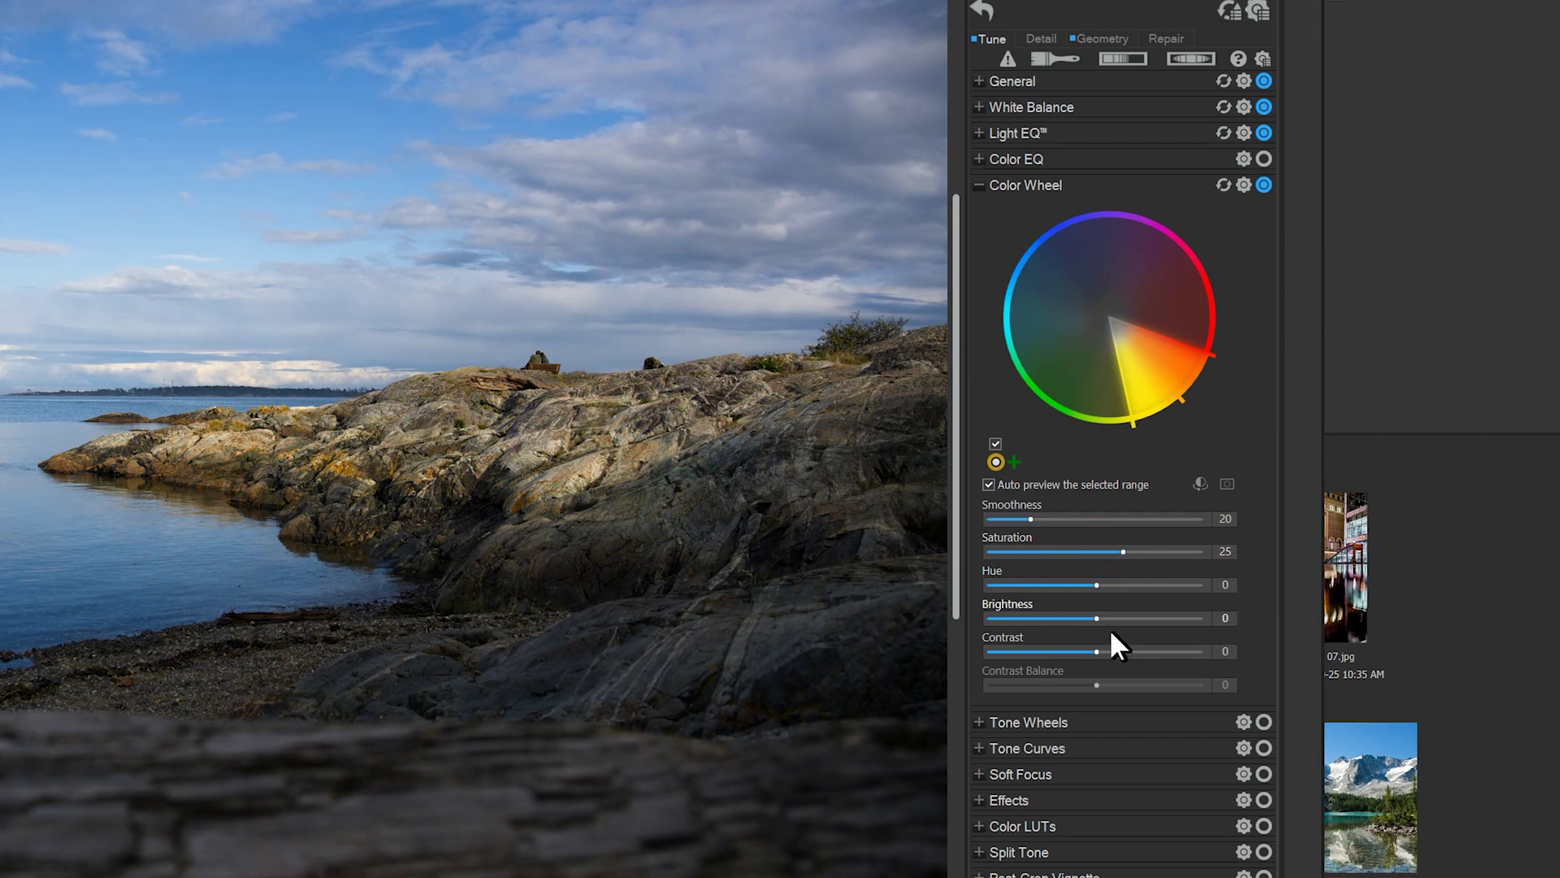
pyautogui.moveTo(1093, 647); pyautogui.dragTo(1081, 647)
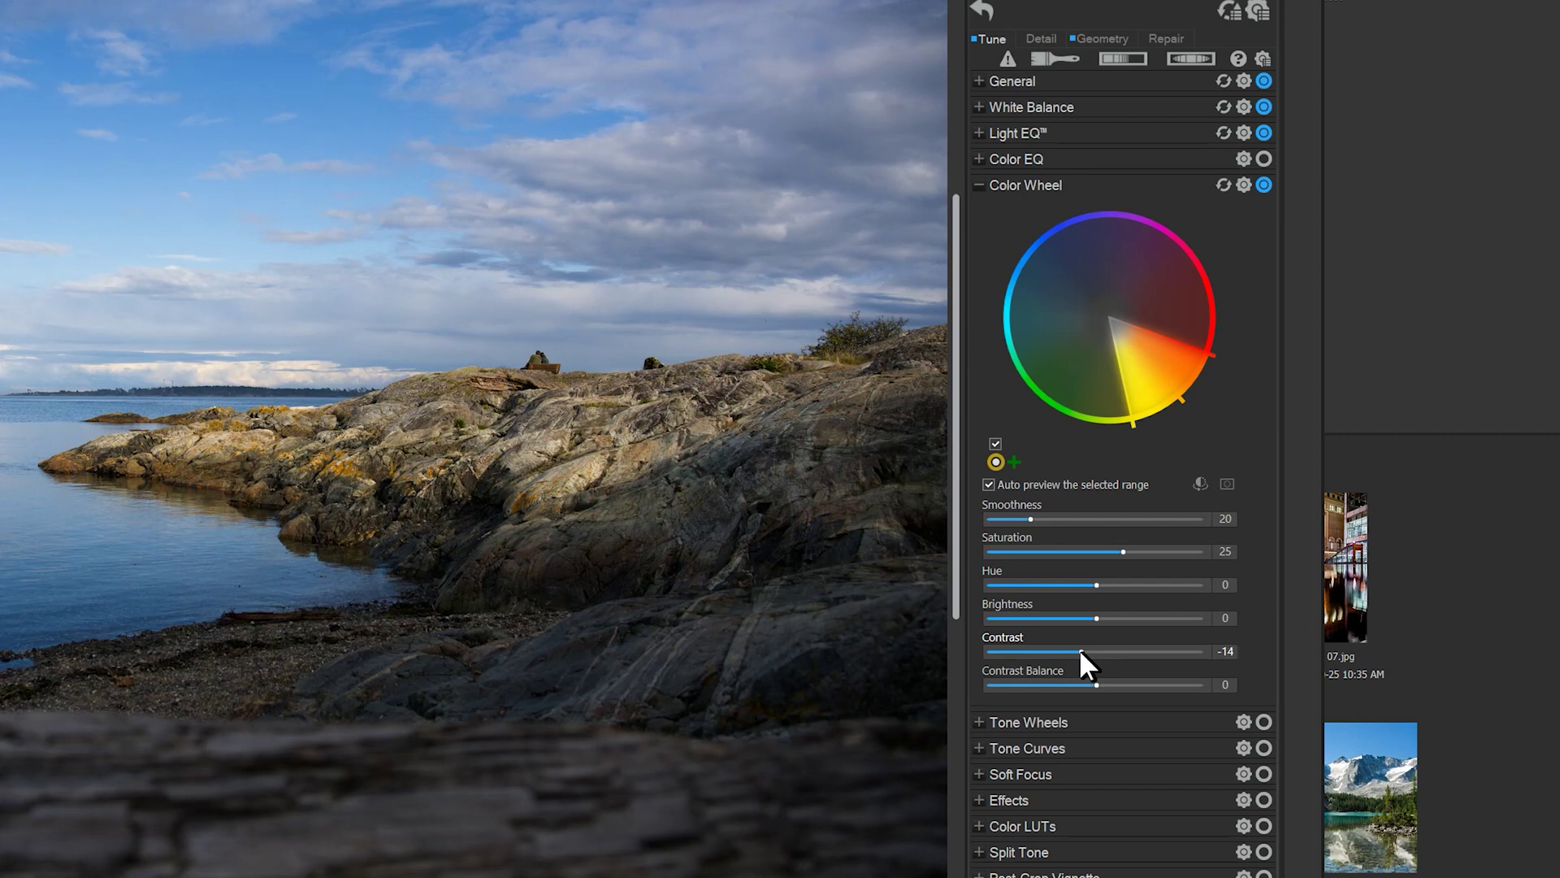
pyautogui.moveTo(1078, 650); pyautogui.dragTo(1077, 650)
# Step: Add lower and upper points to the RGB tone curve to form a gentle S-curve
pyautogui.click(981, 753)
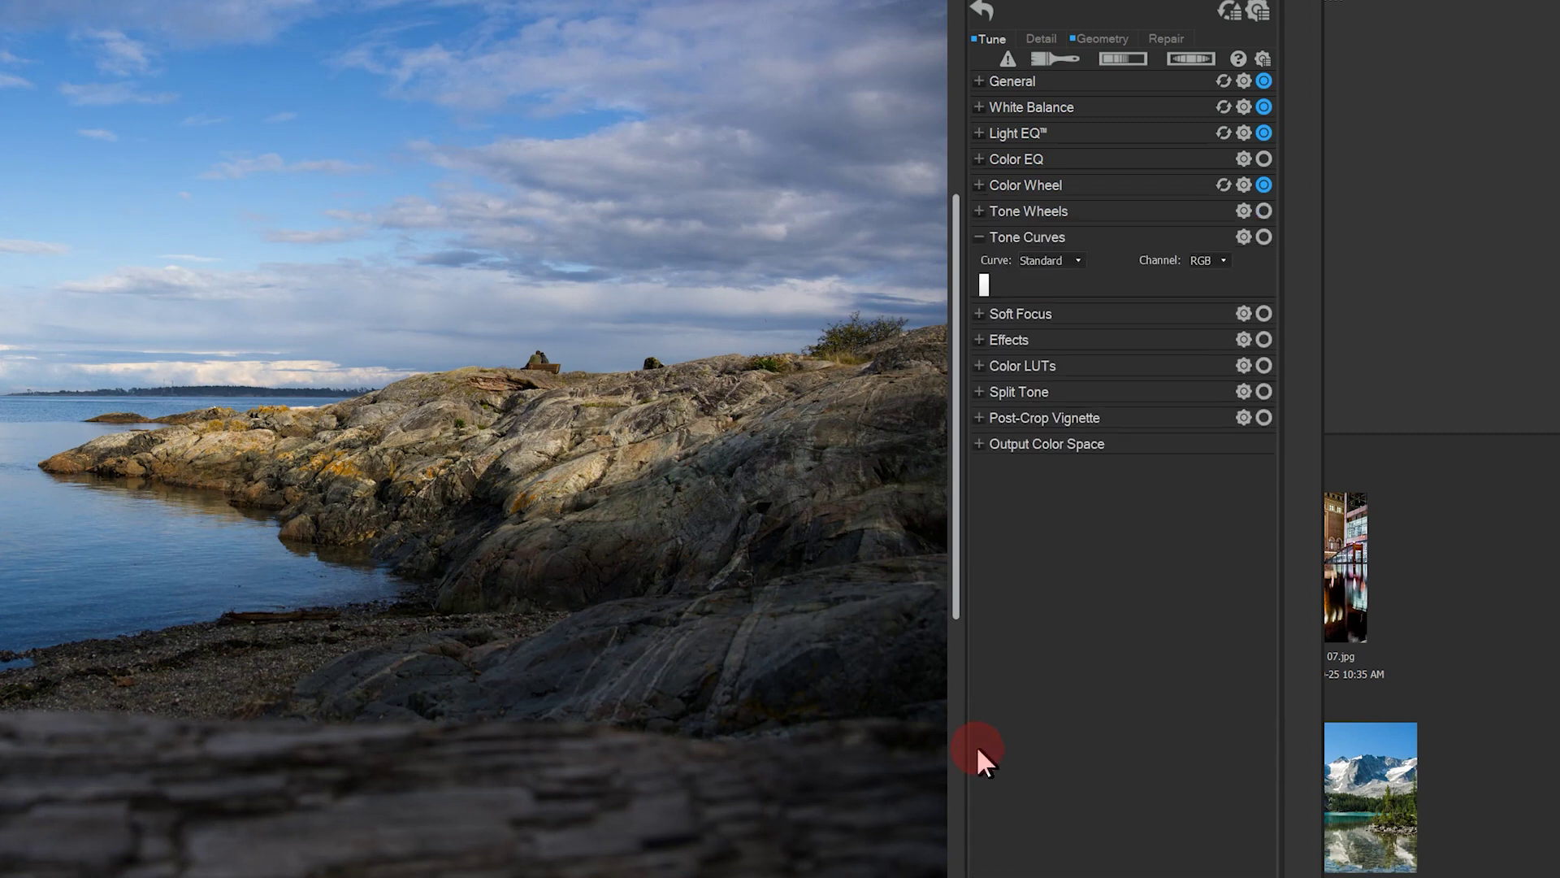
pyautogui.click(1050, 435)
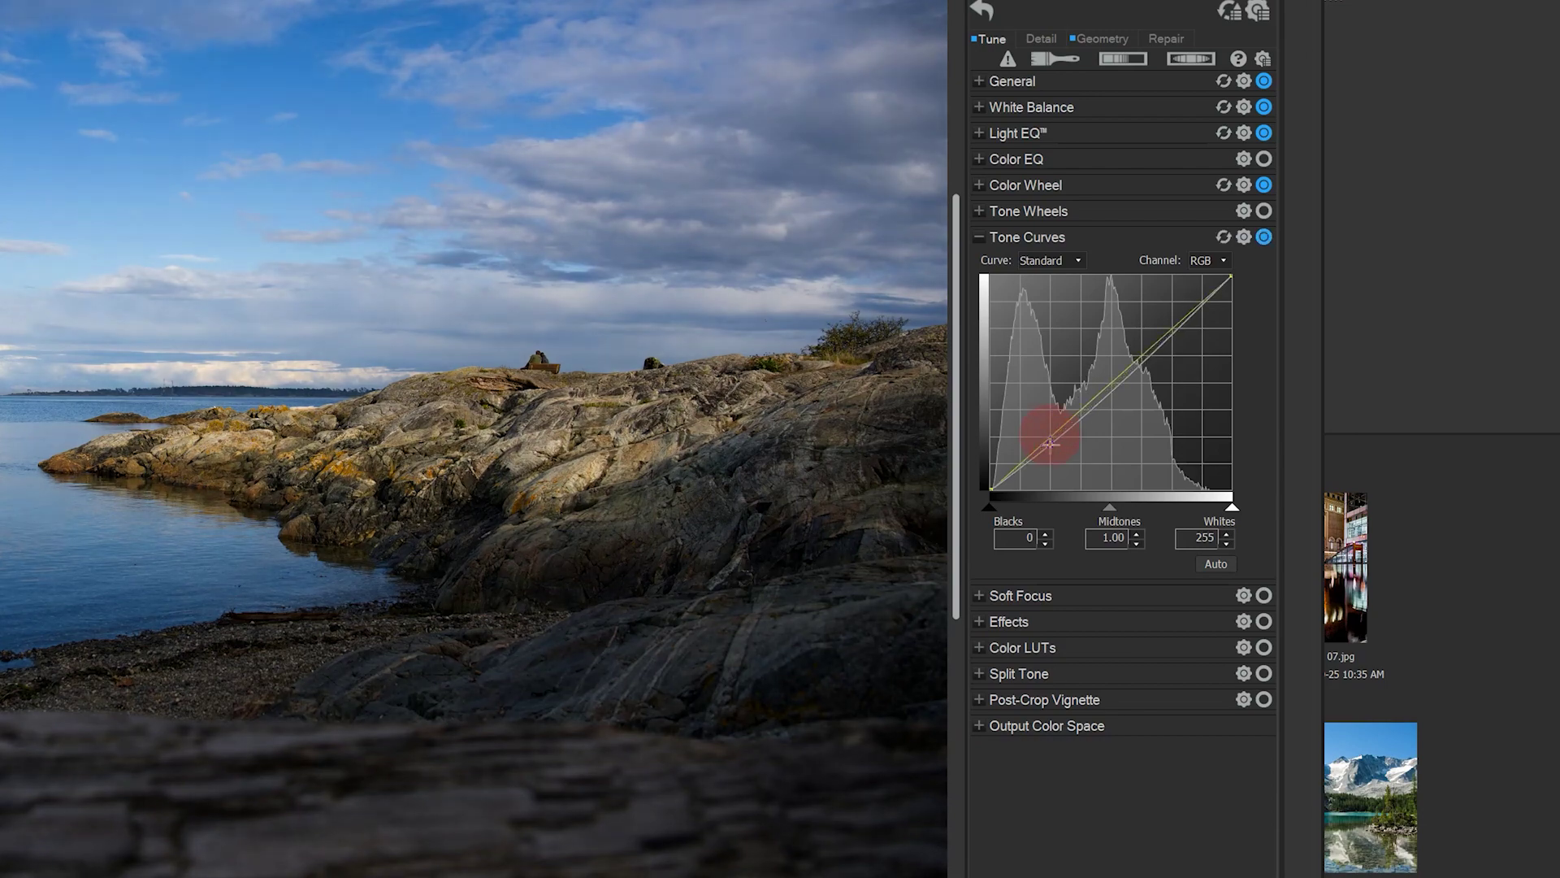
pyautogui.click(1116, 387)
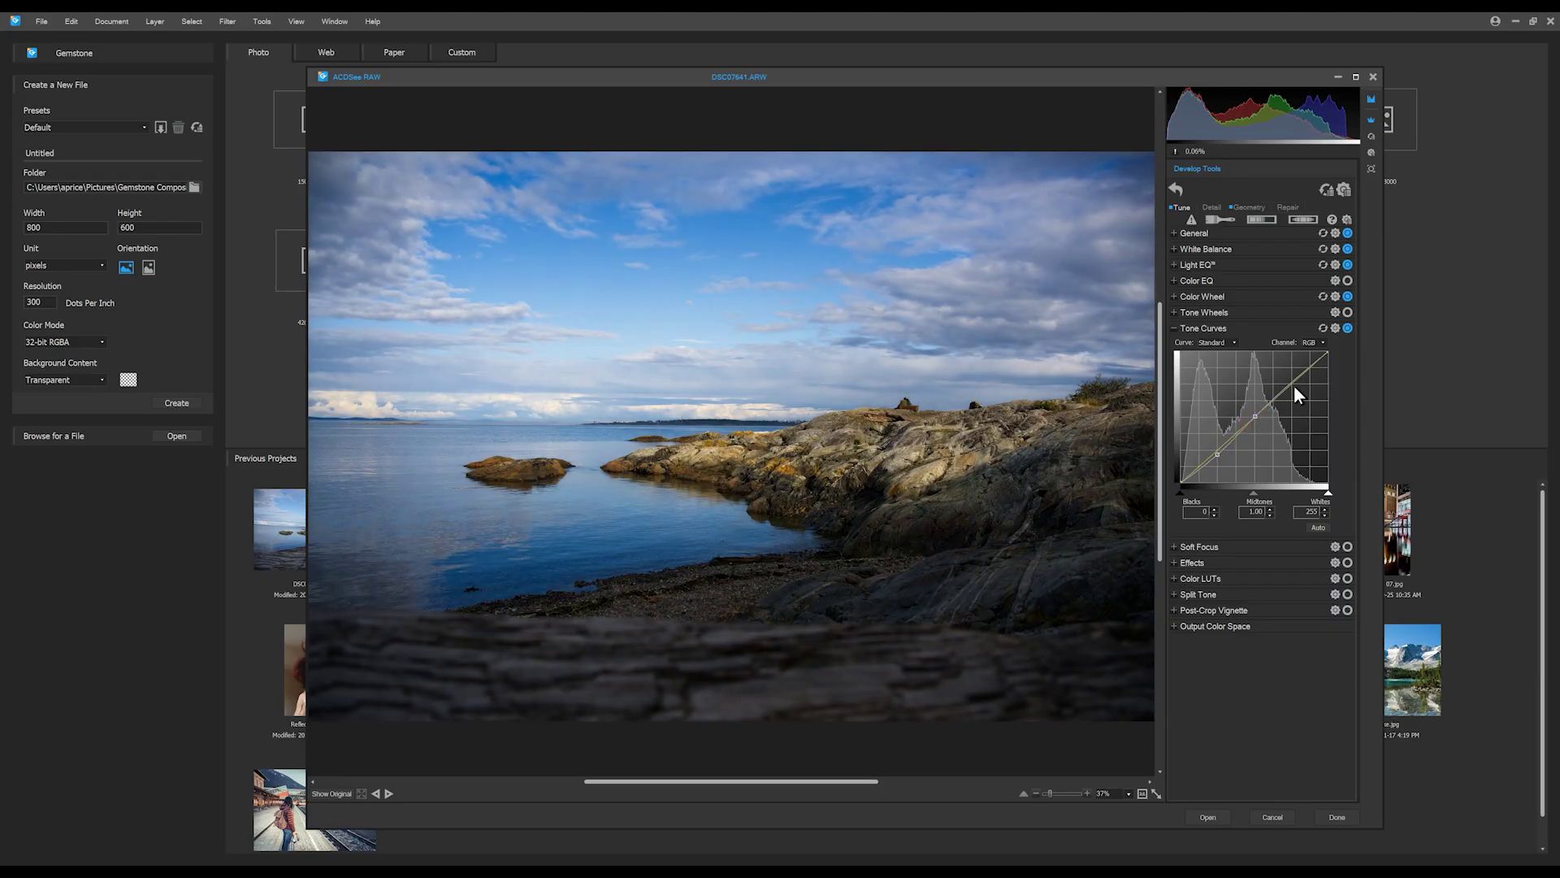
pyautogui.moveTo(1293, 384); pyautogui.dragTo(1291, 379)
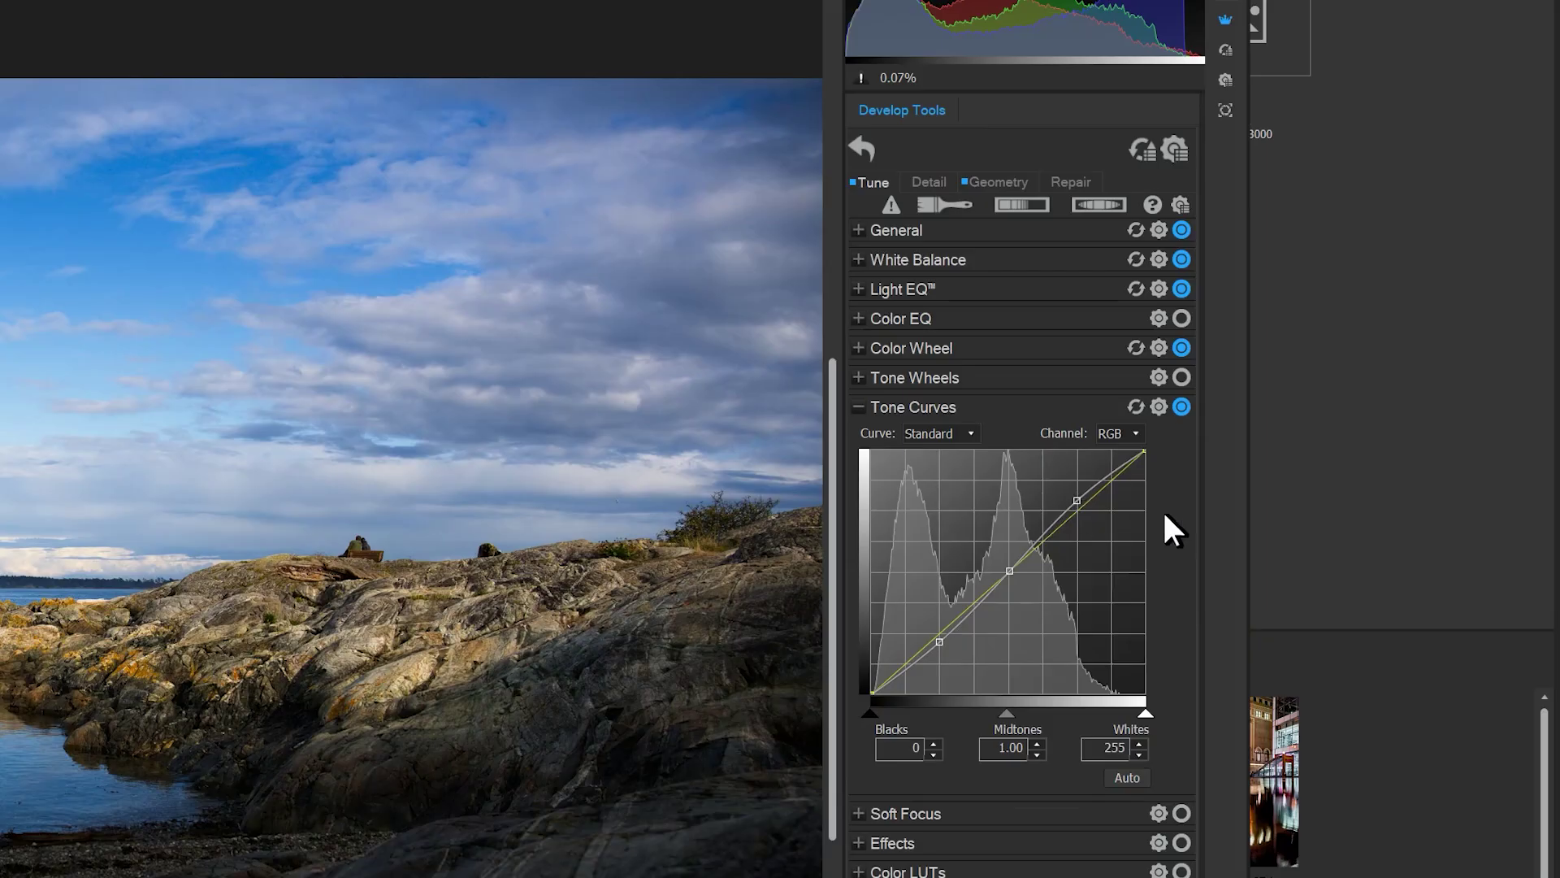
# Step: Toggle the tone curve off and on twice to compare, leaving it enabled
pyautogui.click(1182, 407)
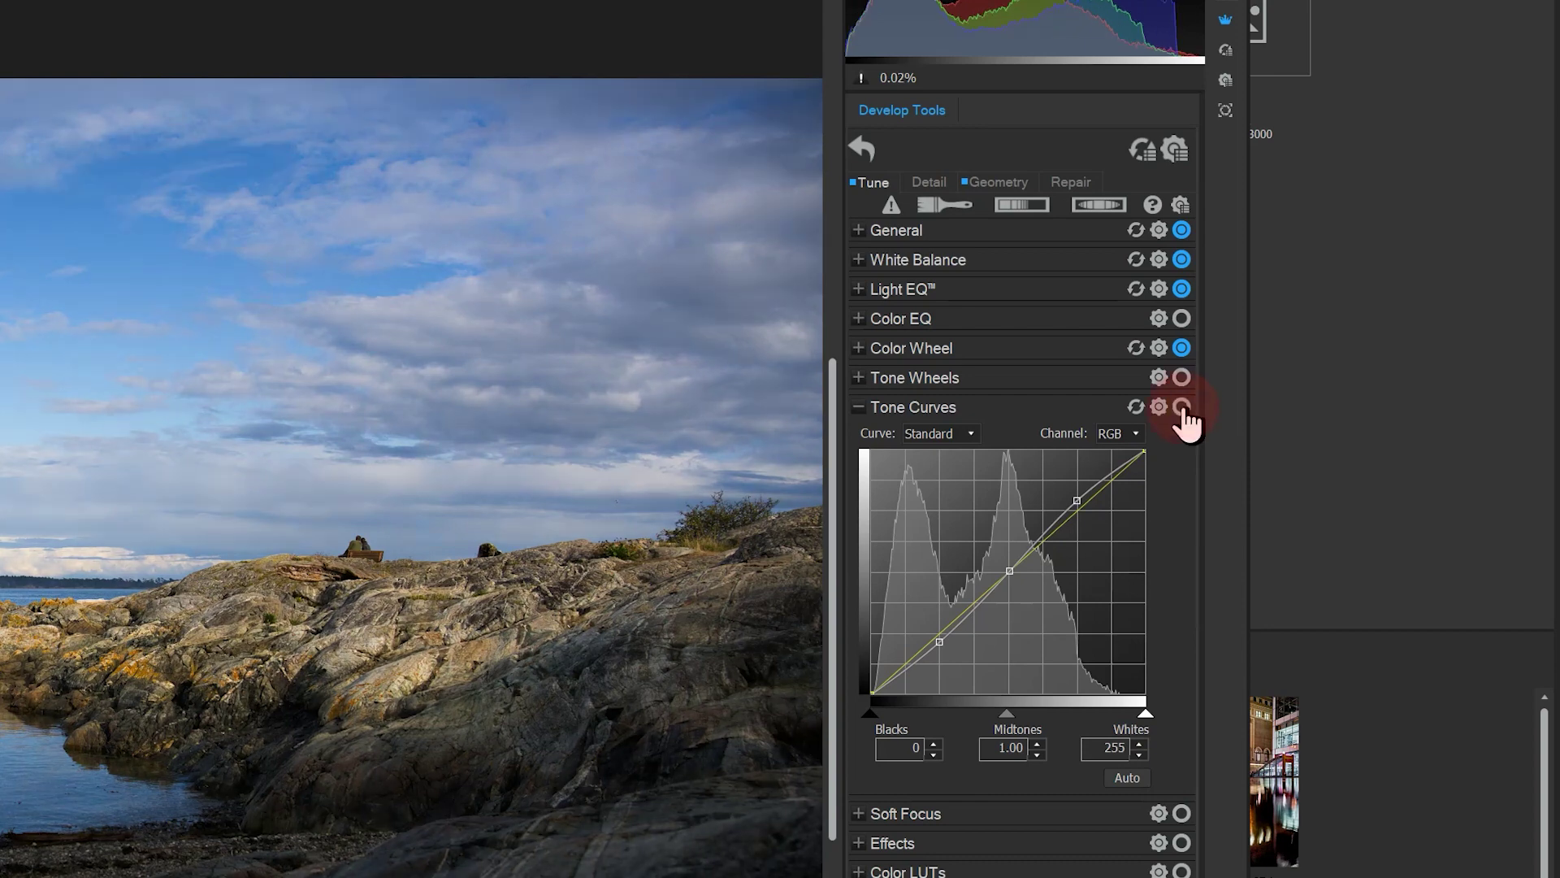
pyautogui.click(1183, 407)
pyautogui.click(1183, 407)
pyautogui.click(1183, 407)
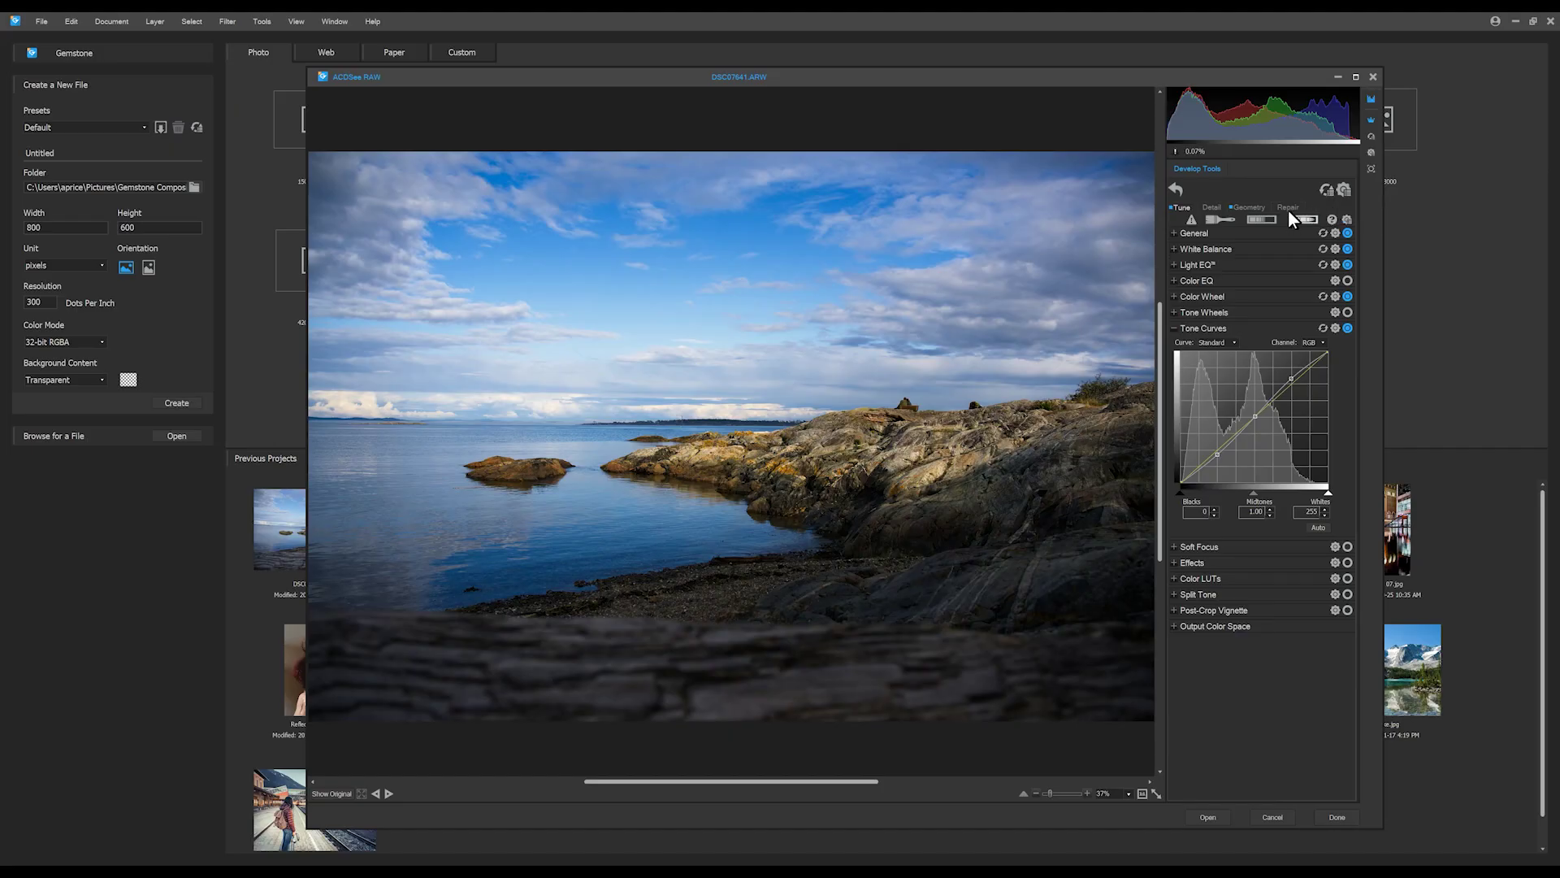
# Step: Zoom in and clone clean sky over the small bird with the Repair Clone tool, then fit to window
pyautogui.click(1289, 208)
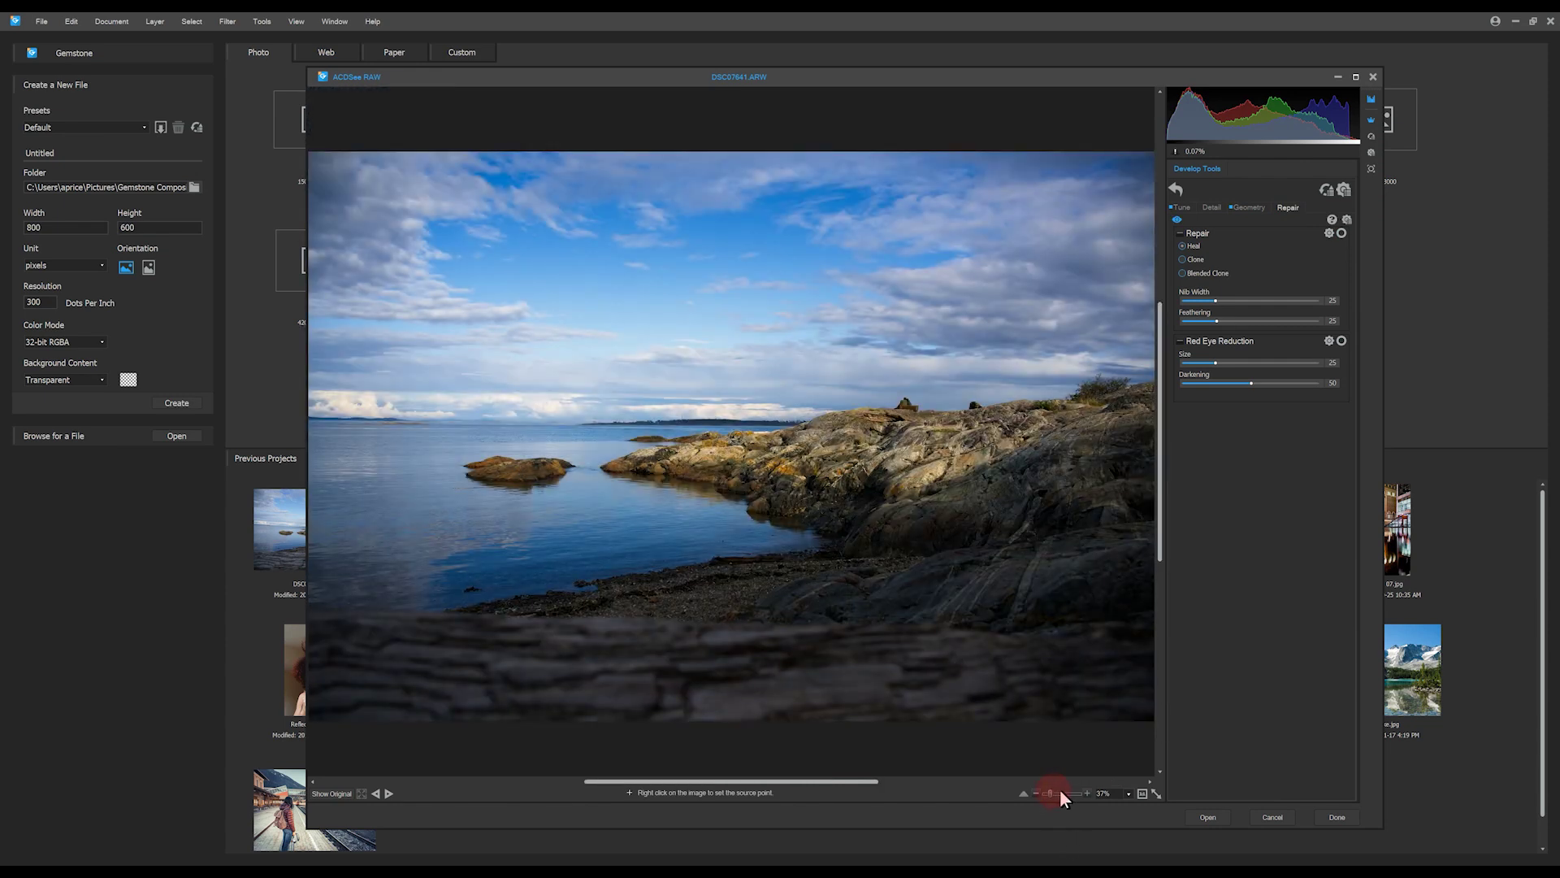
pyautogui.click(1064, 793)
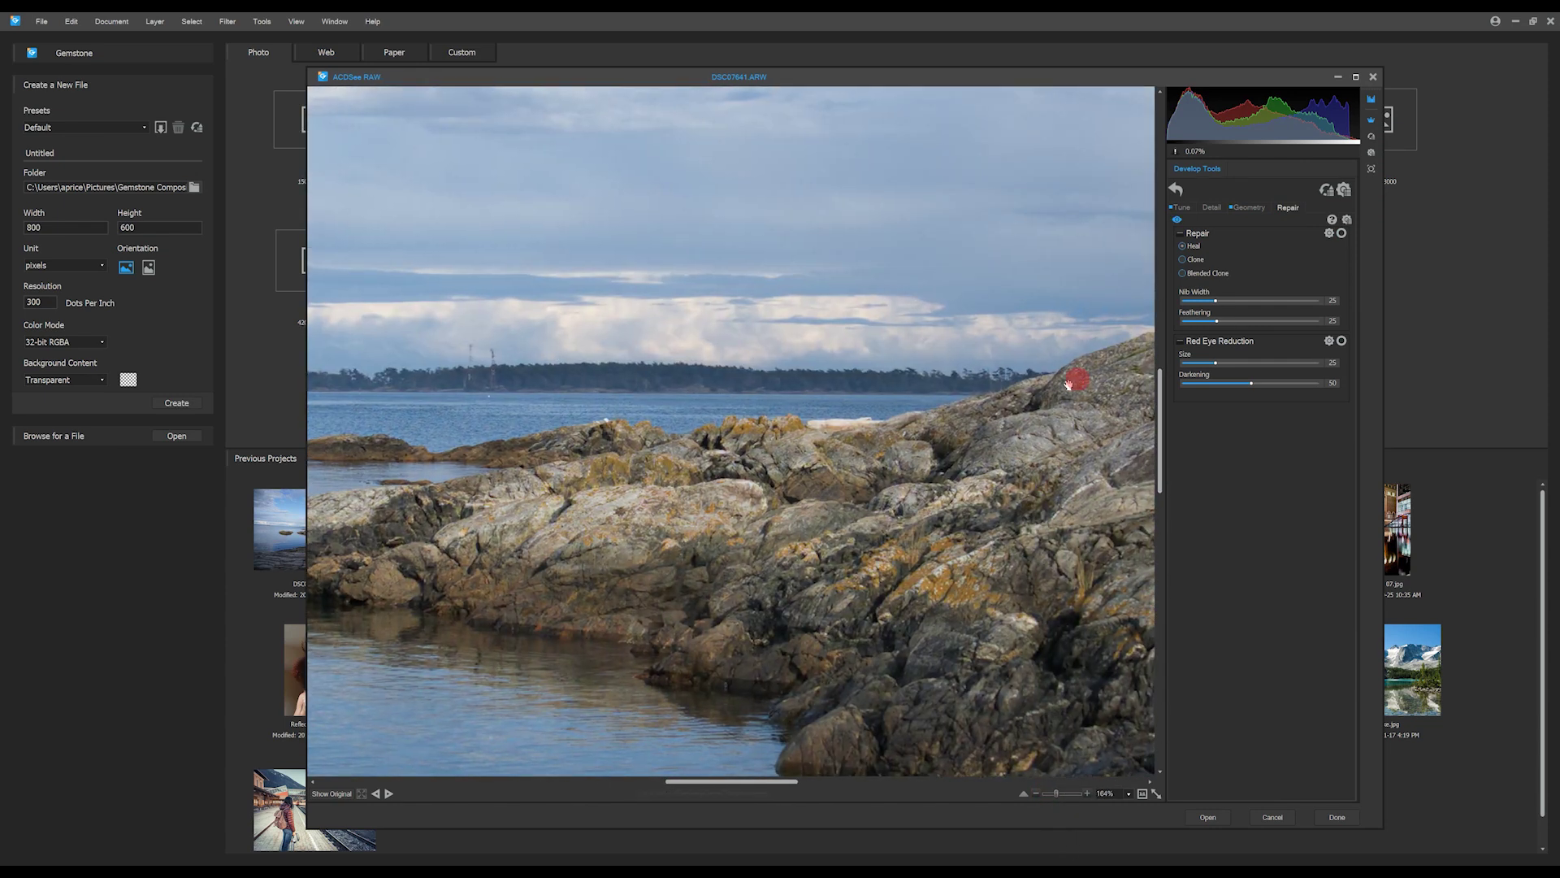
pyautogui.moveTo(1073, 373)
pyautogui.mouseDown()
pyautogui.moveTo(491, 495)
pyautogui.moveTo(575, 446)
pyautogui.moveTo(962, 390)
pyautogui.moveTo(846, 372)
pyautogui.moveTo(728, 403)
pyautogui.mouseUp()
pyautogui.click(1184, 260)
pyautogui.scroll(-5, 750, 399)
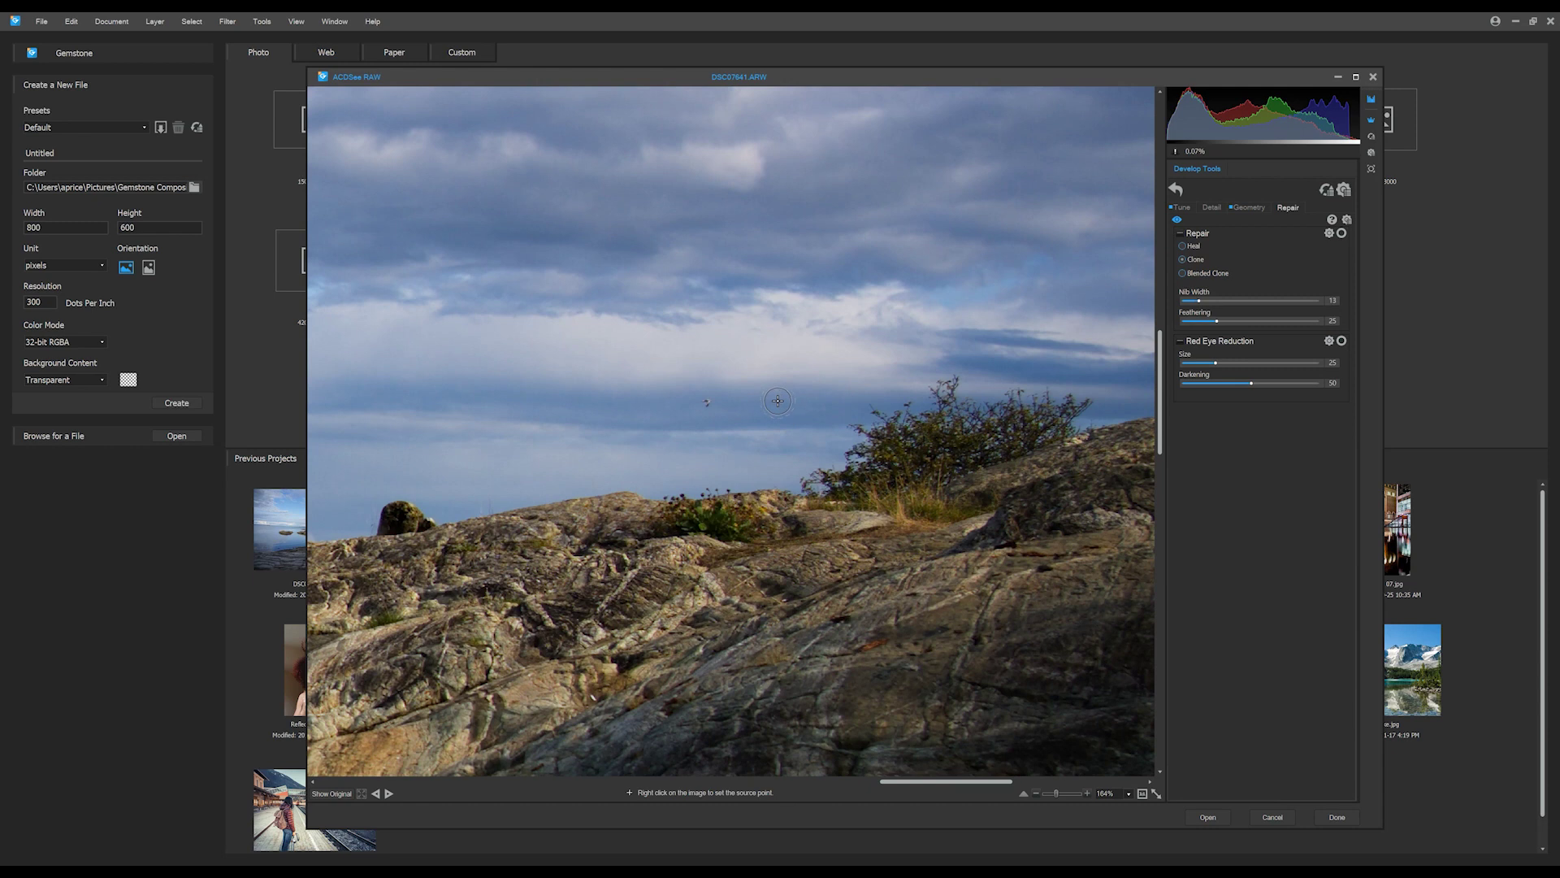
pyautogui.rightClick(774, 401)
pyautogui.click(707, 401)
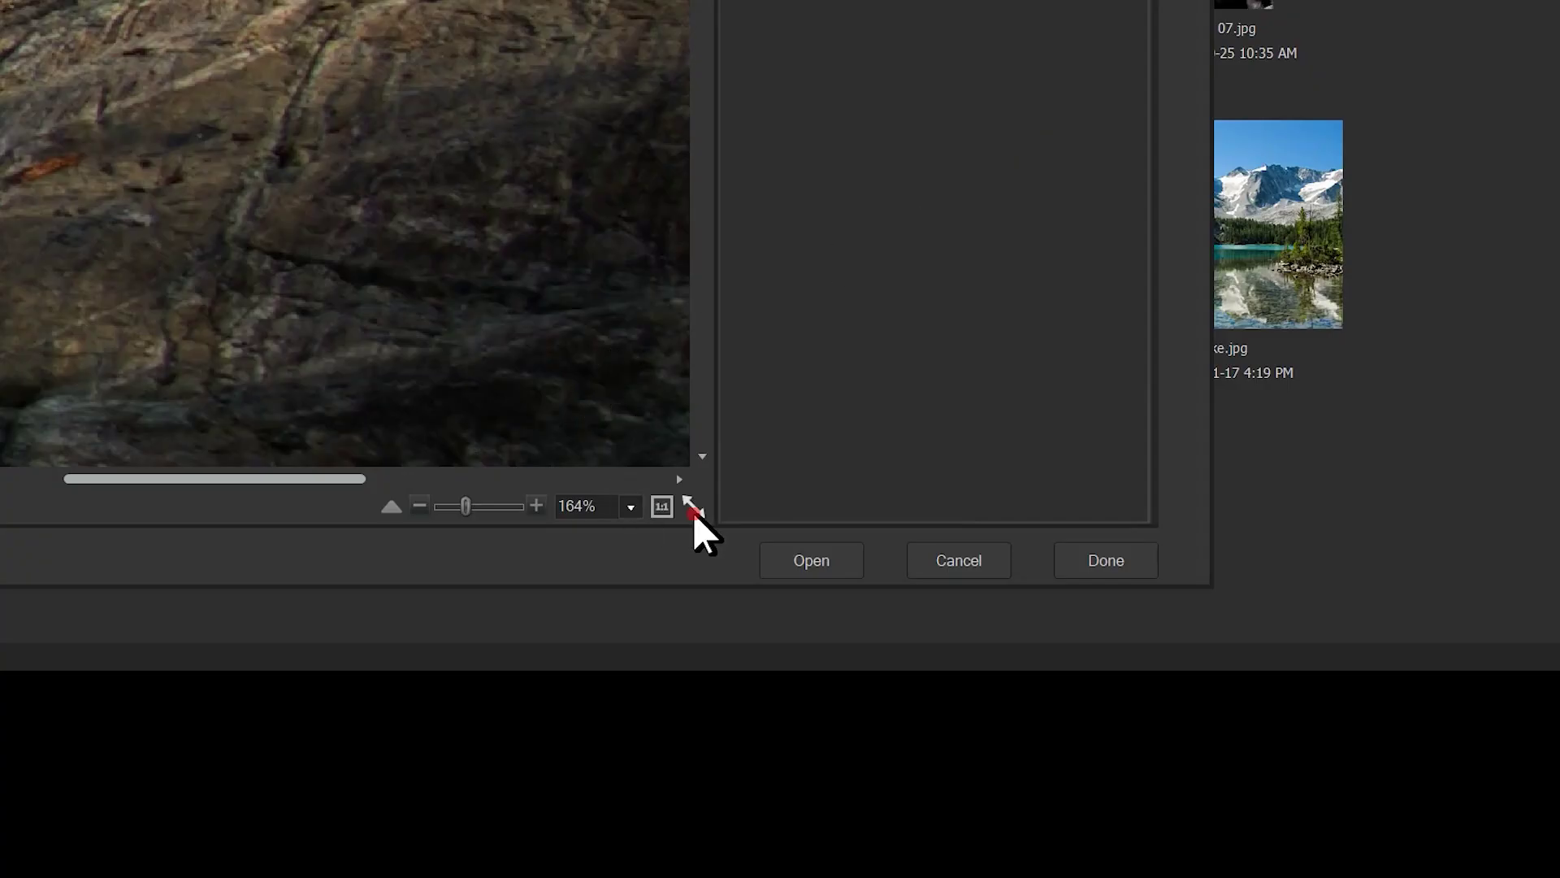
pyautogui.click(1155, 792)
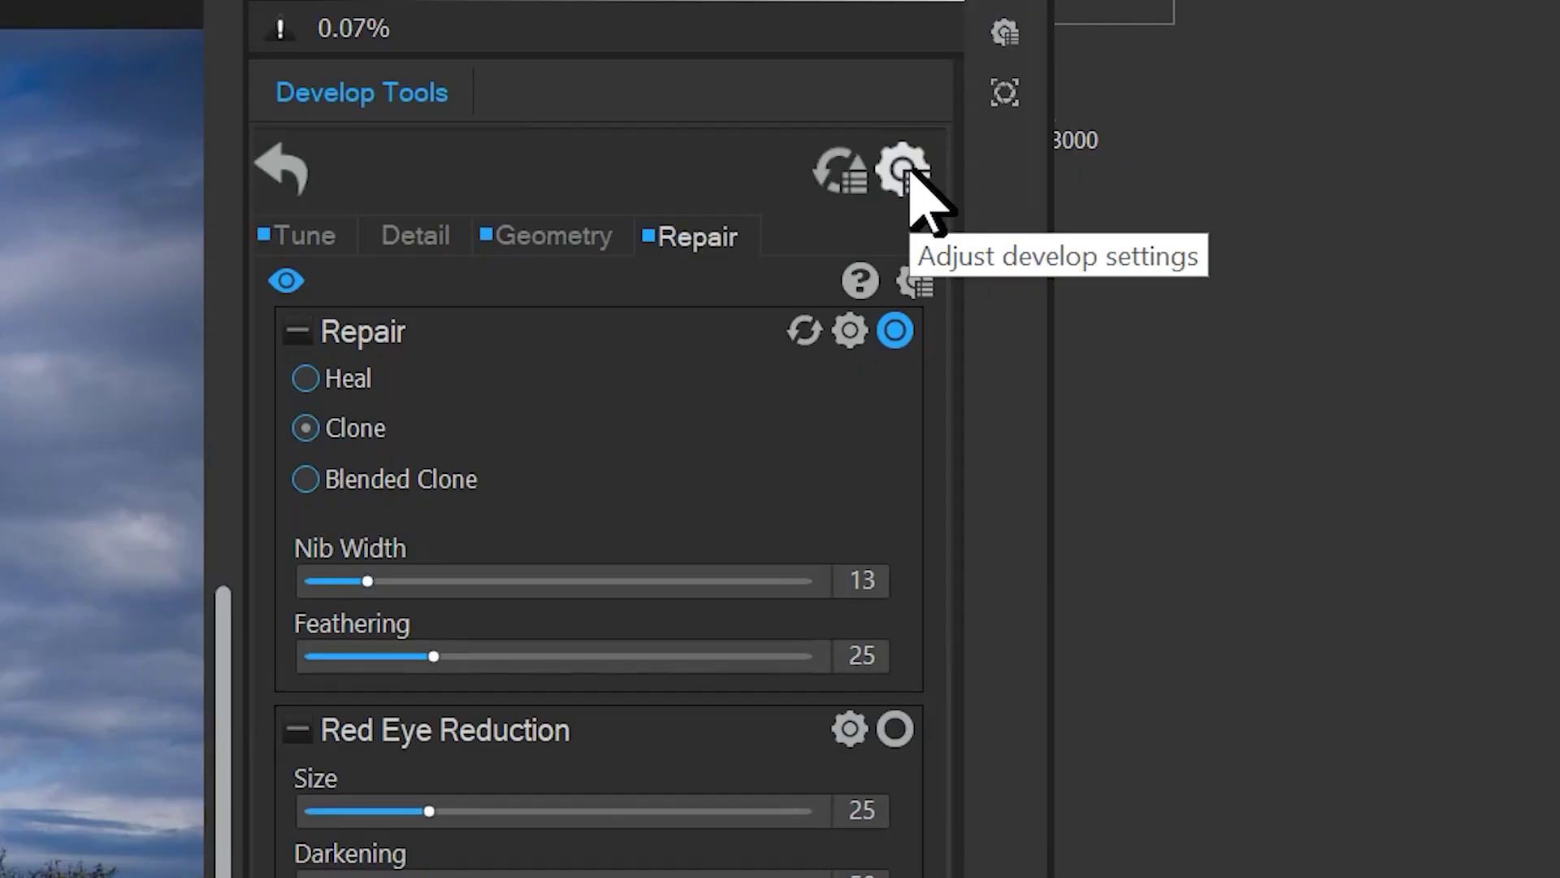
# Step: Save all settings except Rotate & Straighten as preset 'Temperature Plus' and show Develop Presets
pyautogui.click(910, 171)
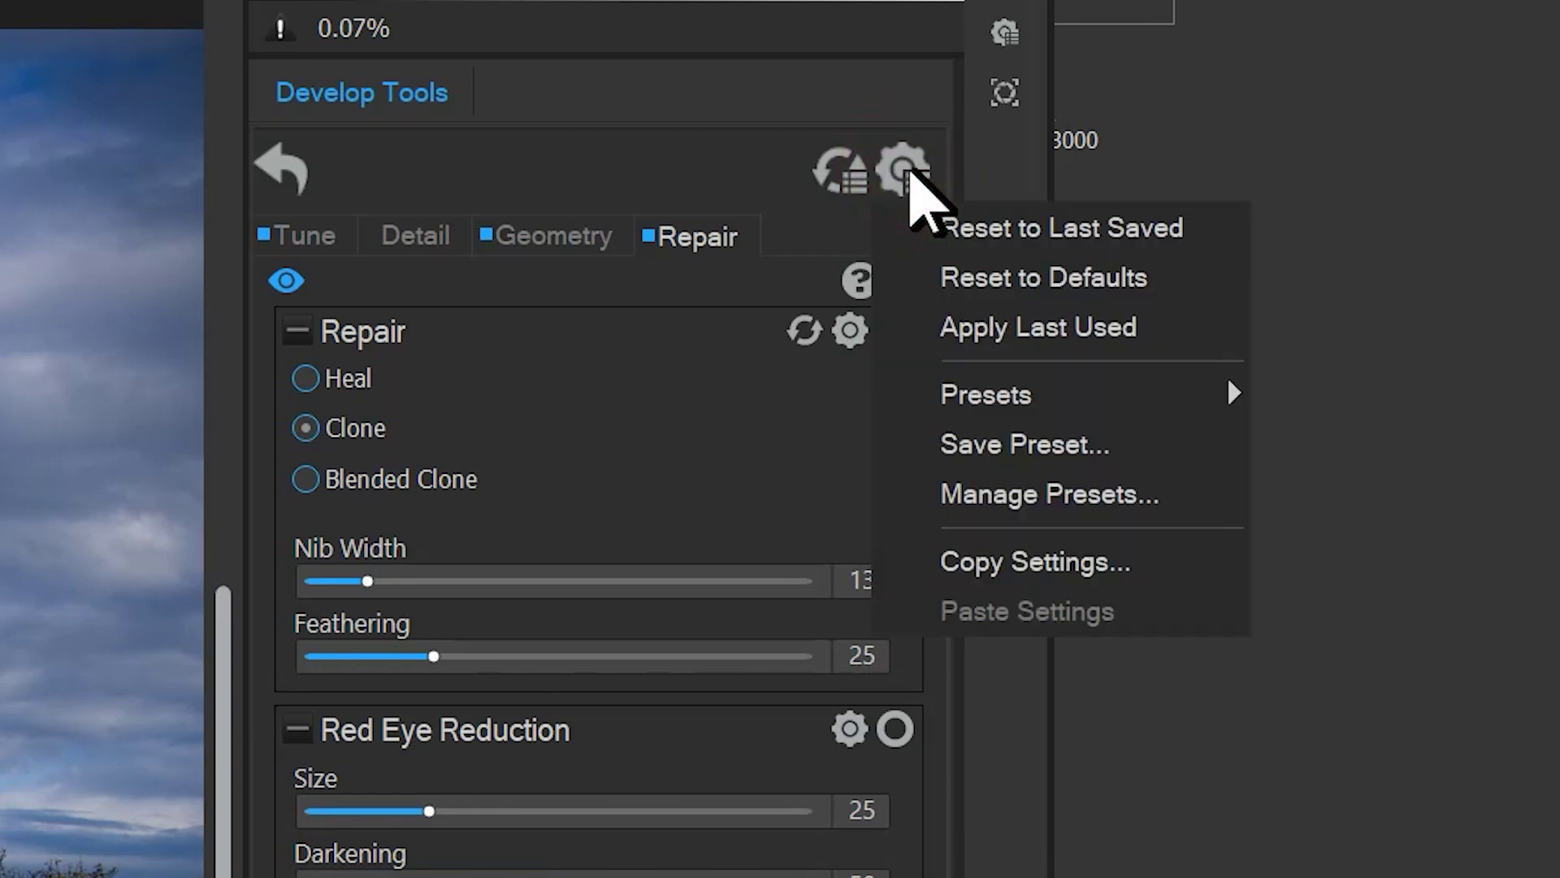
pyautogui.click(1061, 444)
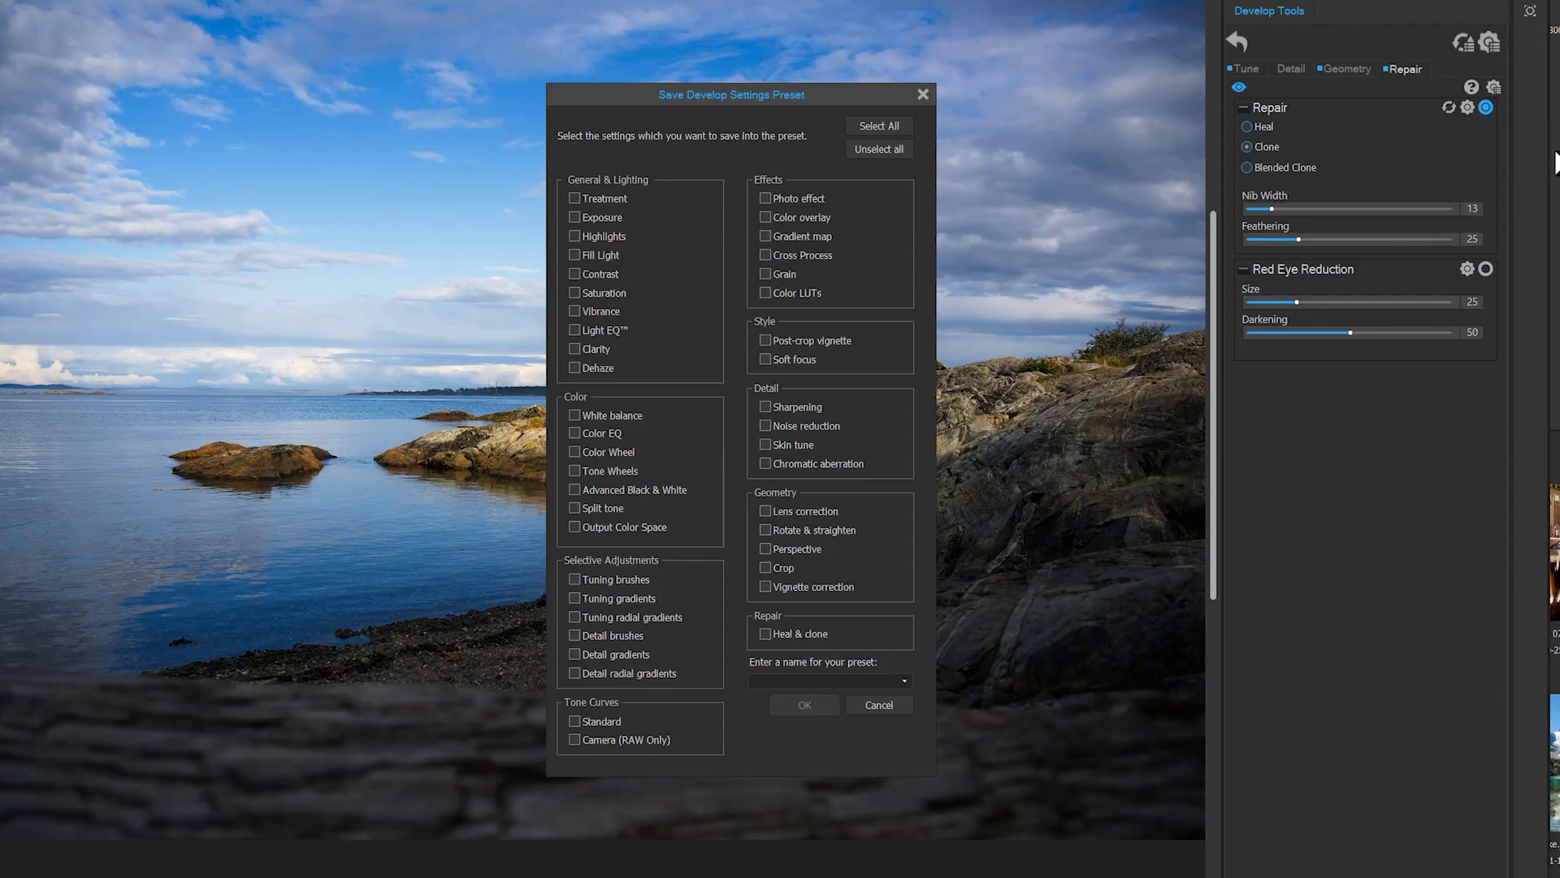
pyautogui.click(898, 123)
pyautogui.click(787, 530)
pyautogui.write('Temperature Plus')
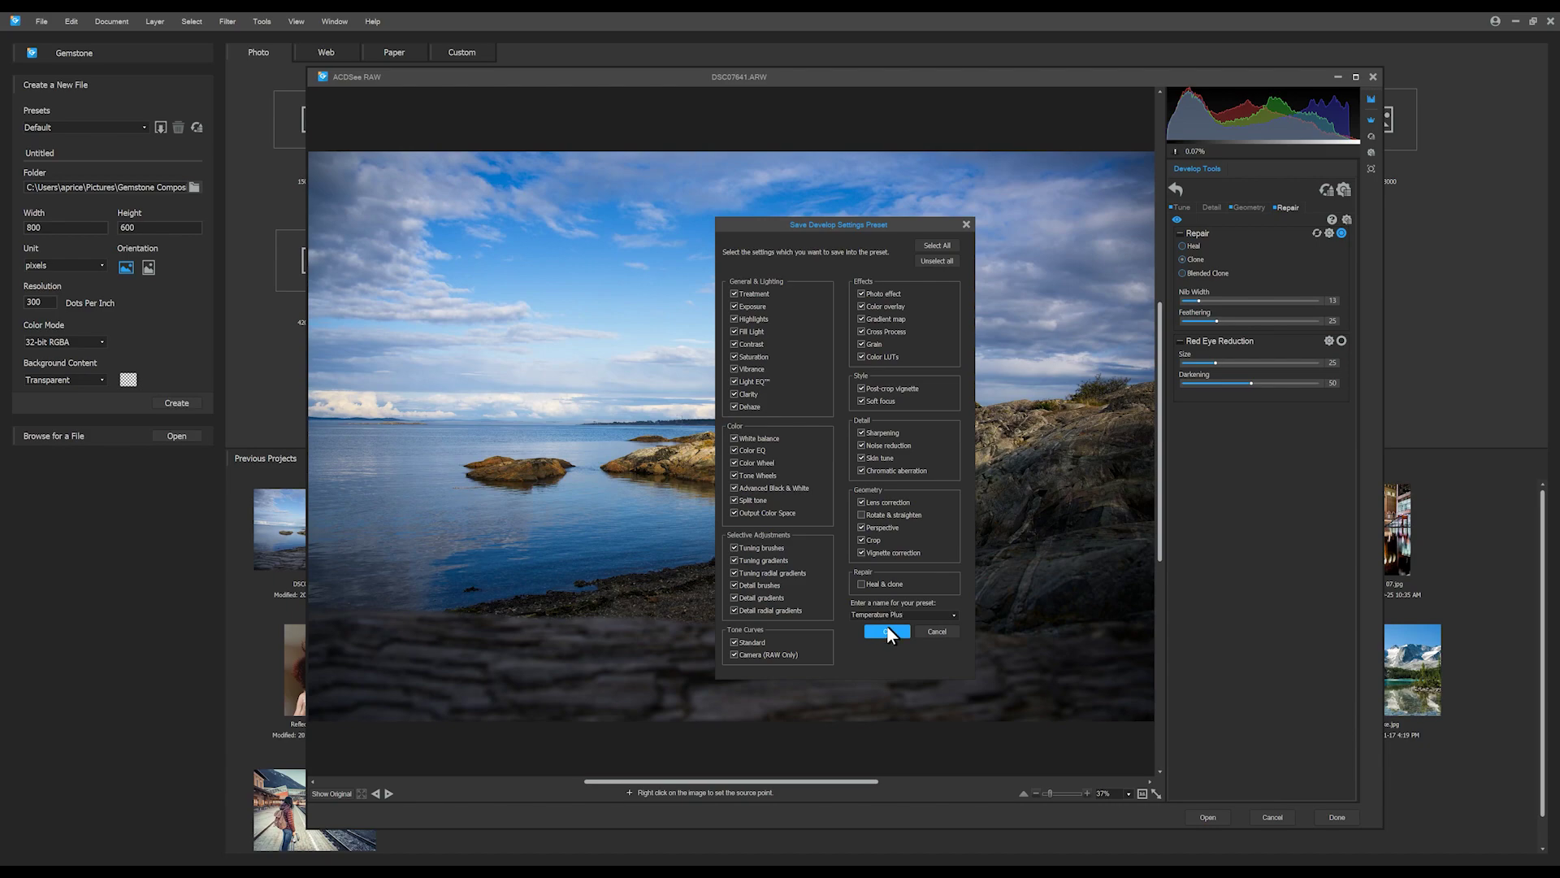
pyautogui.click(886, 632)
pyautogui.click(1372, 153)
pyautogui.click(504, 496)
# Step: Set the Temperature Plus preset's category to Portrait and expand Portrait to confirm it's listed
pyautogui.scroll(-5, 813, 670)
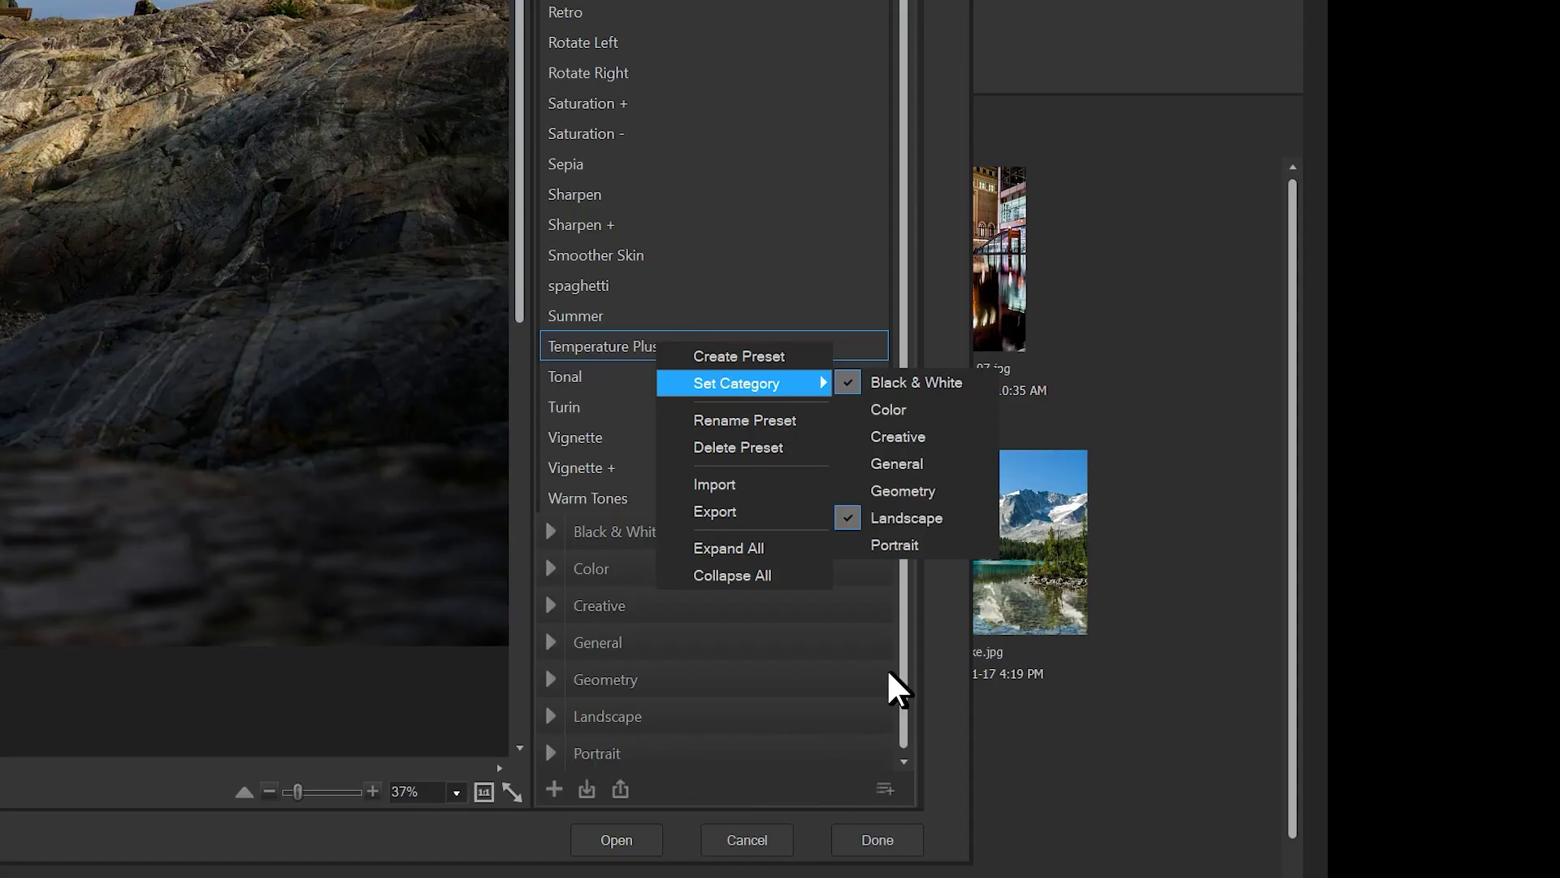
pyautogui.click(889, 544)
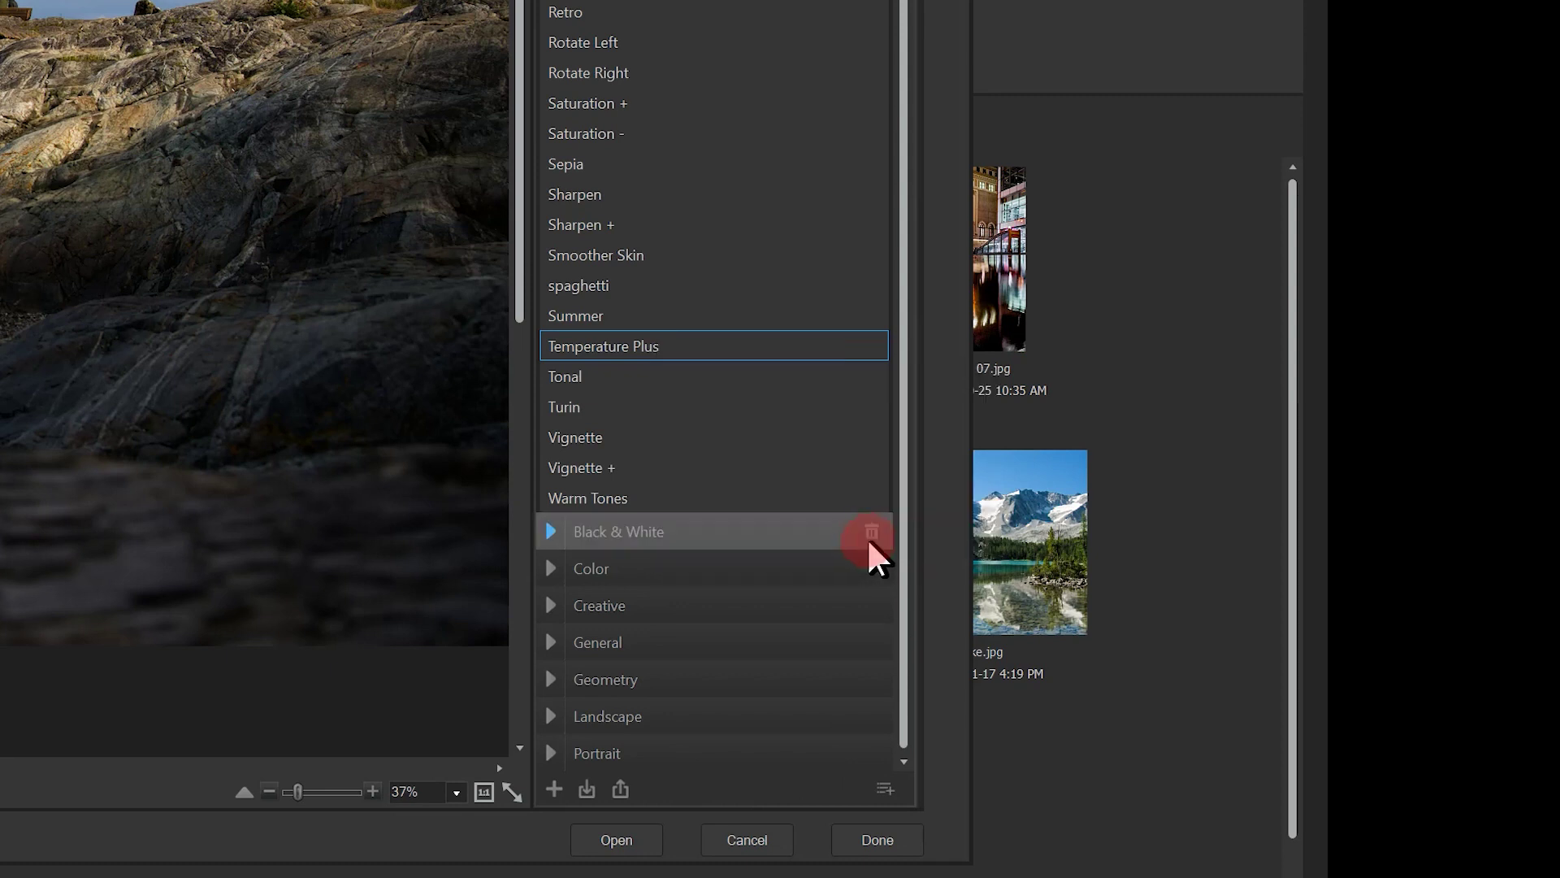
pyautogui.click(550, 751)
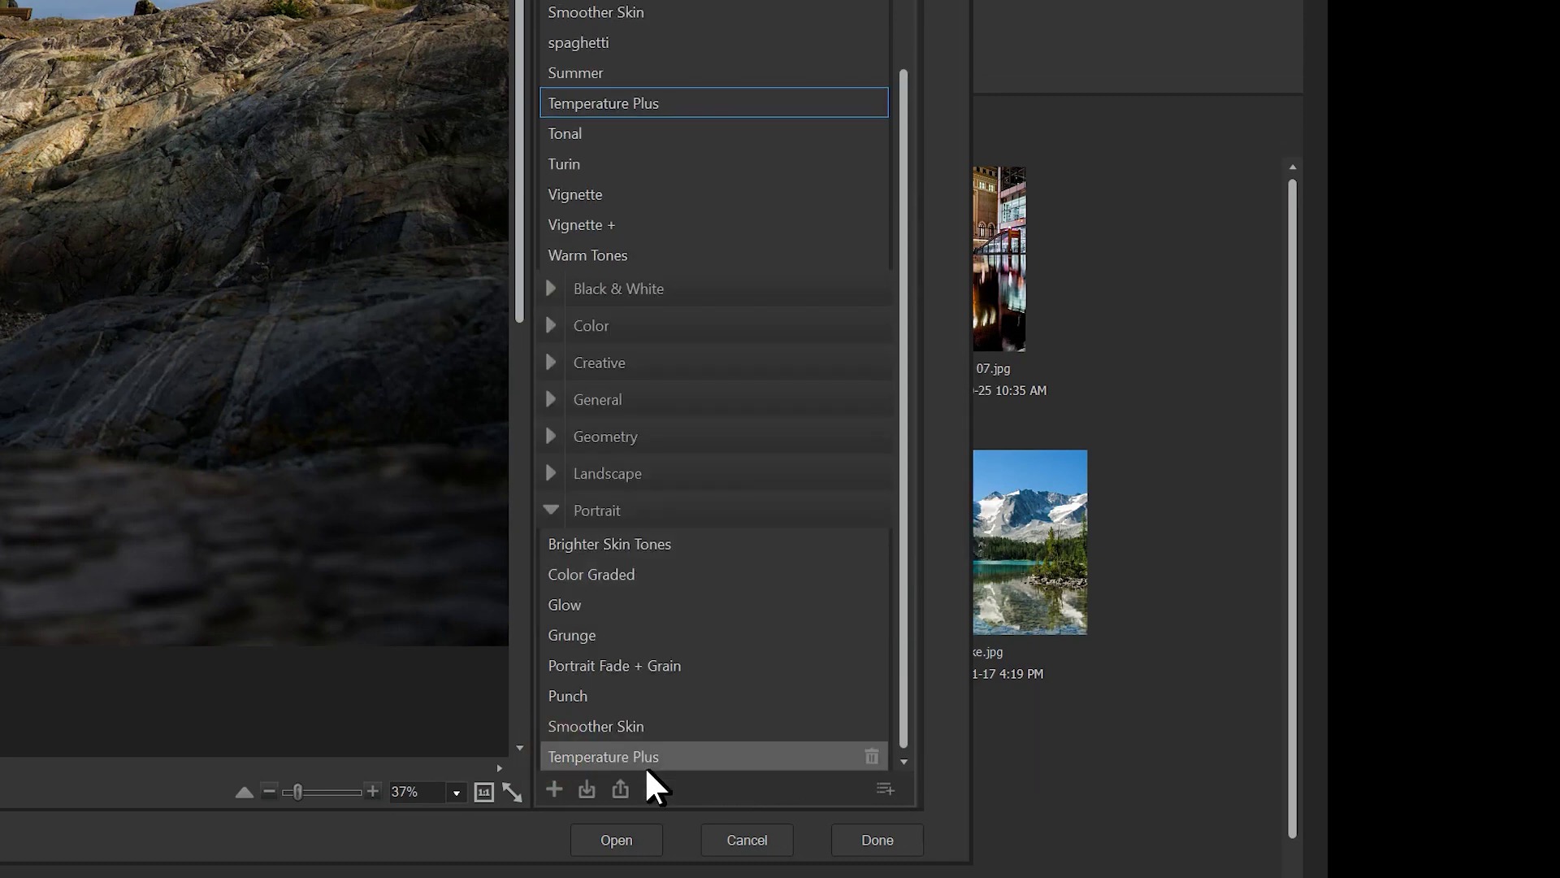